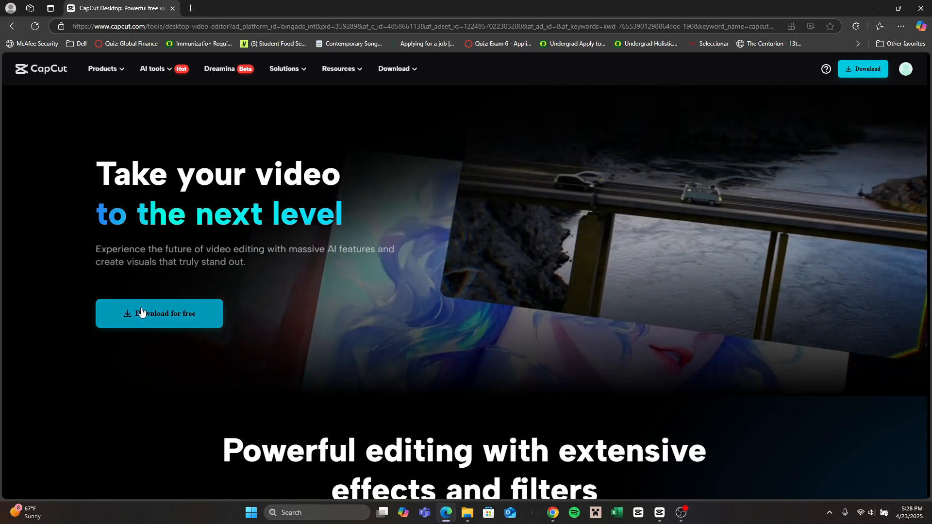
Step: Download the free CapCut desktop video editor from its web page
{"action": "left_click", "coordinate": [141, 311]}
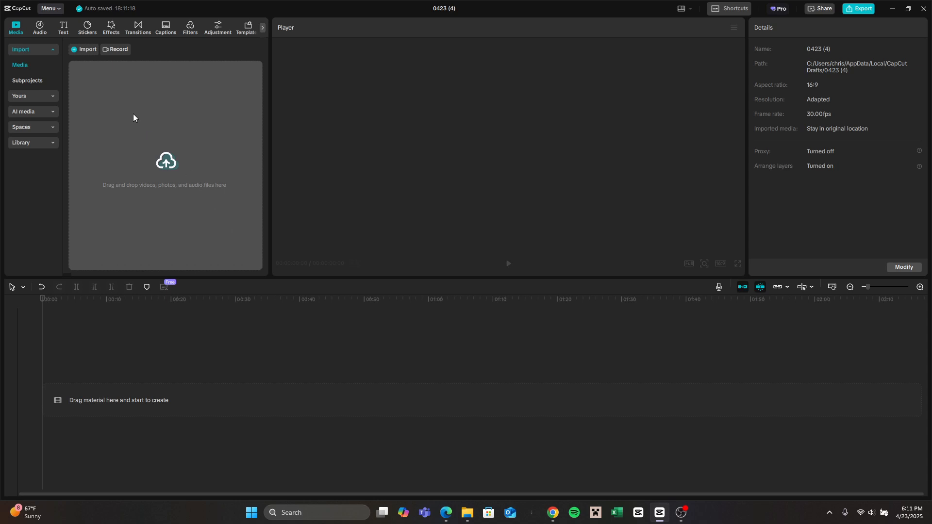
Step: Import LukeRaw2.mp4 from the Downloads folder and add it to the timeline
{"action": "left_click", "coordinate": [76, 51]}
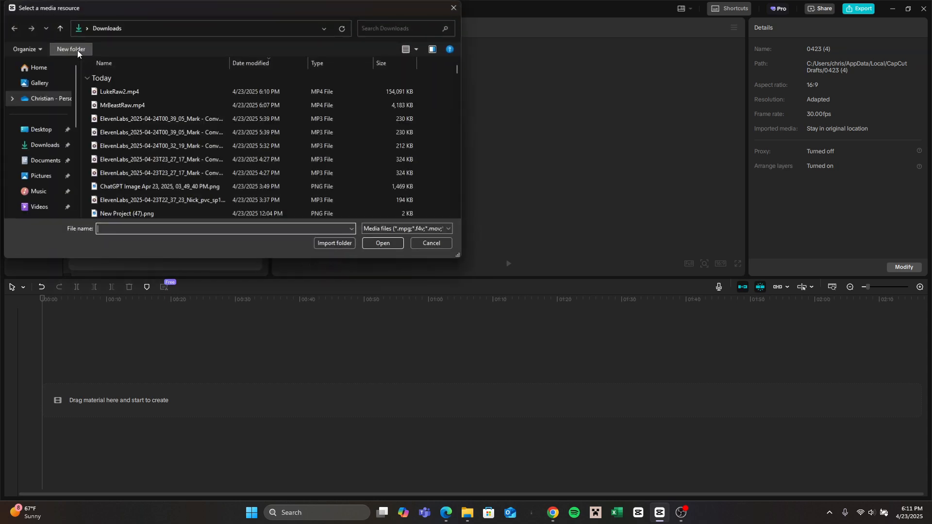
{"action": "left_click", "coordinate": [129, 92]}
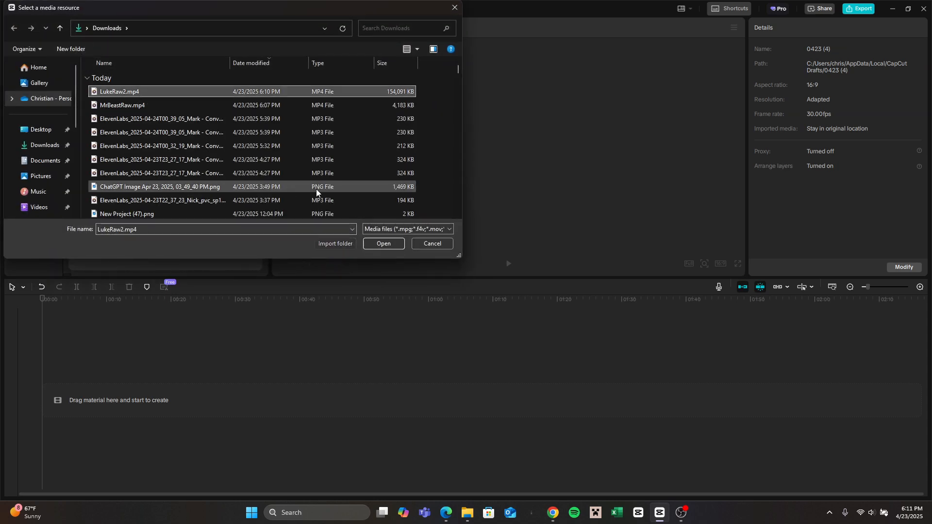
{"action": "left_click", "coordinate": [386, 245]}
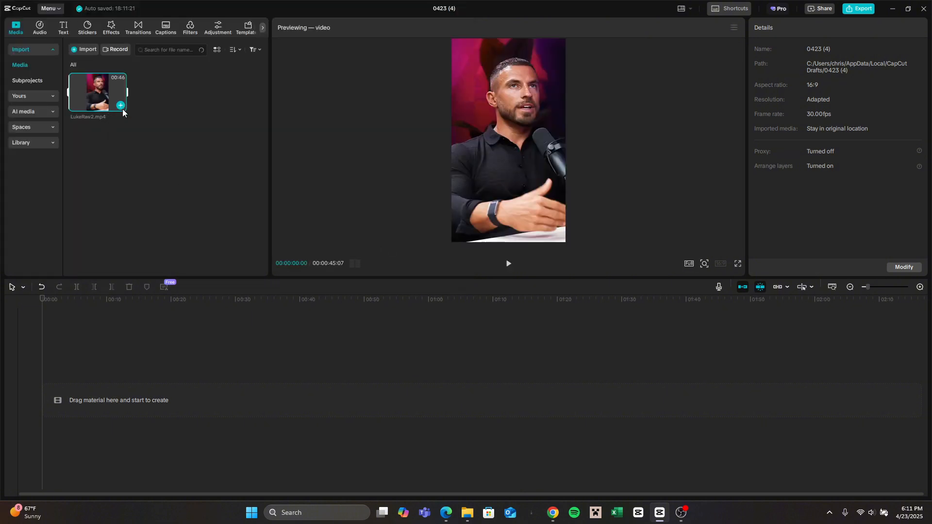
{"action": "left_click", "coordinate": [122, 107]}
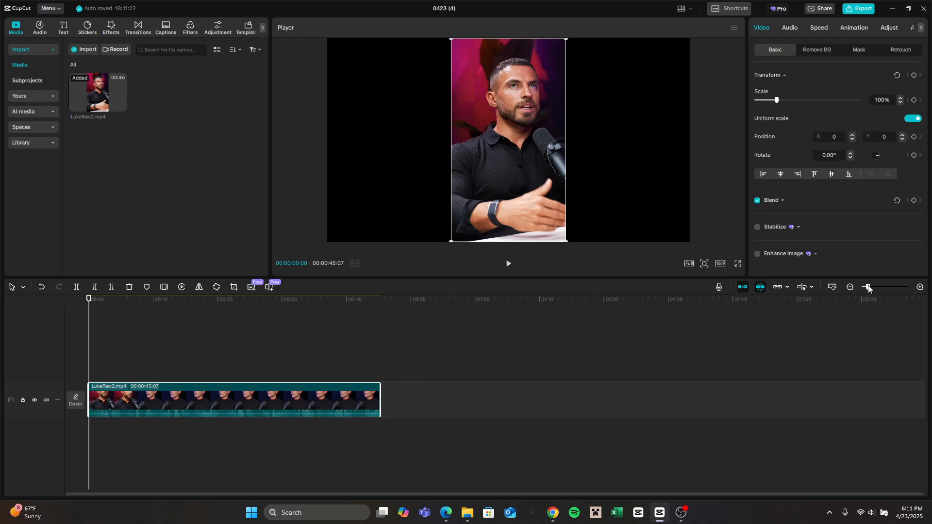
Step: Split the LukeRaw2.mp4 clip at 00:00:07:01 and delete the part before the cut
{"action": "mouse_move", "coordinate": [869, 287]}
{"action": "left_mouse_down"}
{"action": "mouse_move", "coordinate": [889, 287]}
{"action": "mouse_move", "coordinate": [869, 288]}
{"action": "left_mouse_up"}
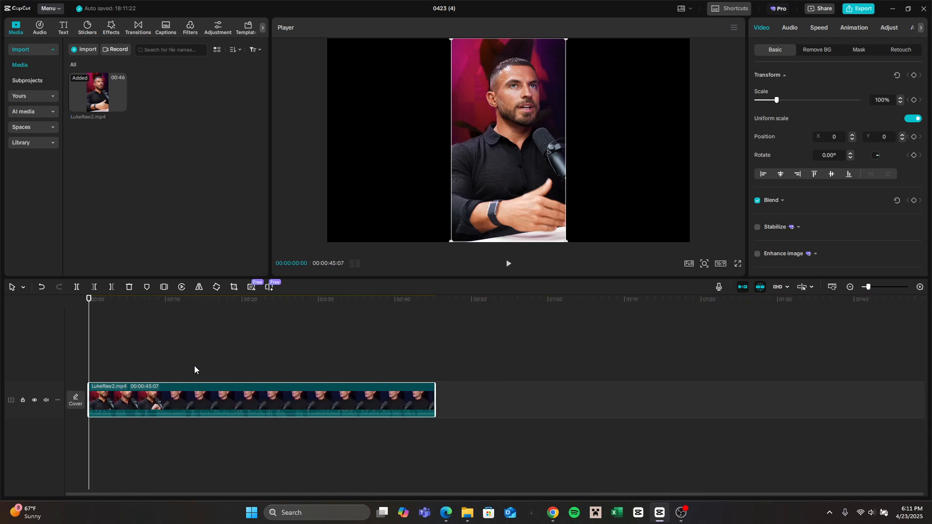
{"action": "left_click_drag", "start_coordinate": [88, 302], "coordinate": [132, 308]}
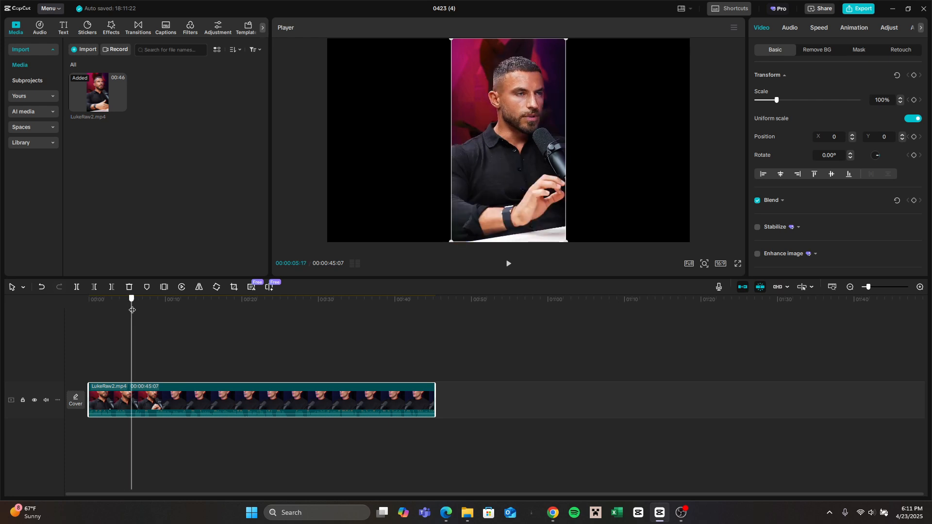
{"action": "left_click_drag", "start_coordinate": [185, 323], "coordinate": [180, 323]}
{"action": "left_click_drag", "start_coordinate": [180, 322], "coordinate": [181, 323]}
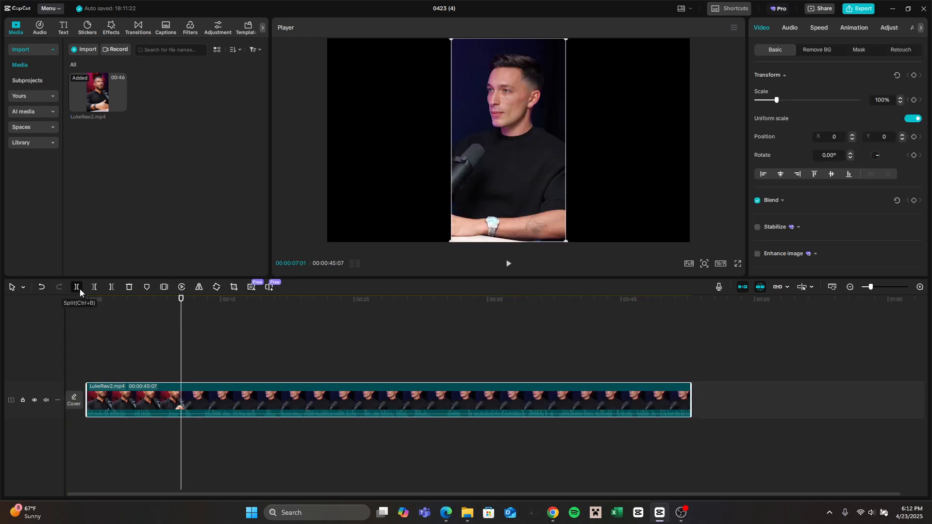
{"action": "left_click", "coordinate": [79, 290]}
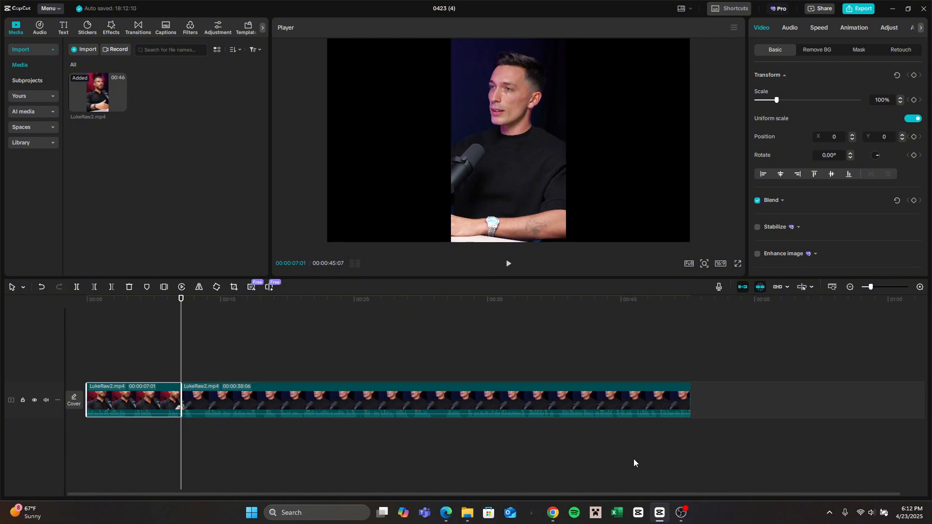
{"action": "key", "text": "Delete"}
Step: Play the trimmed clip from its beginning to check how it starts
{"action": "key", "text": "space"}
{"action": "key", "text": "space"}
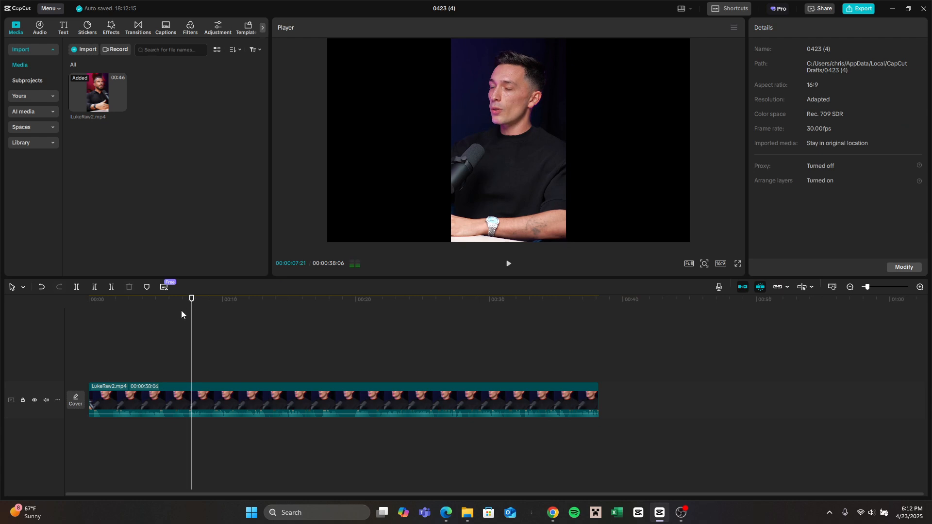
{"action": "left_click", "coordinate": [85, 329]}
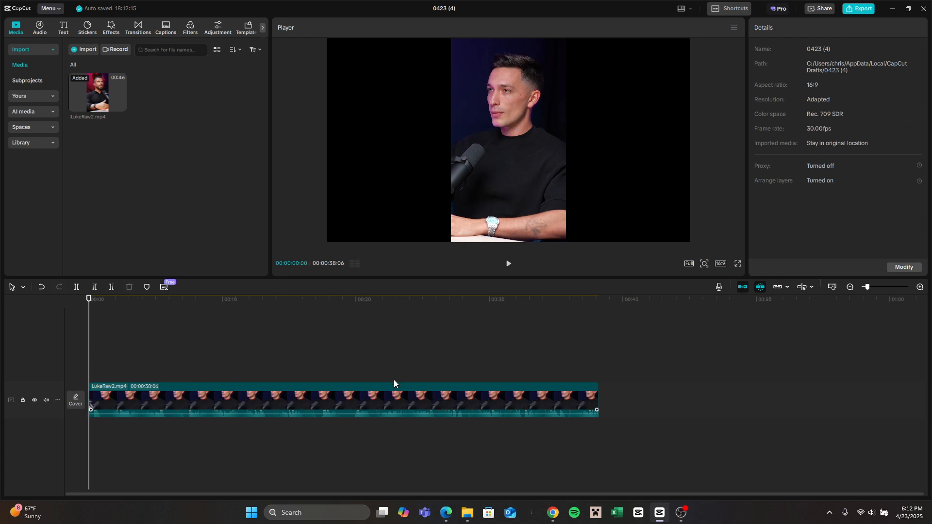
{"action": "key", "text": "space"}
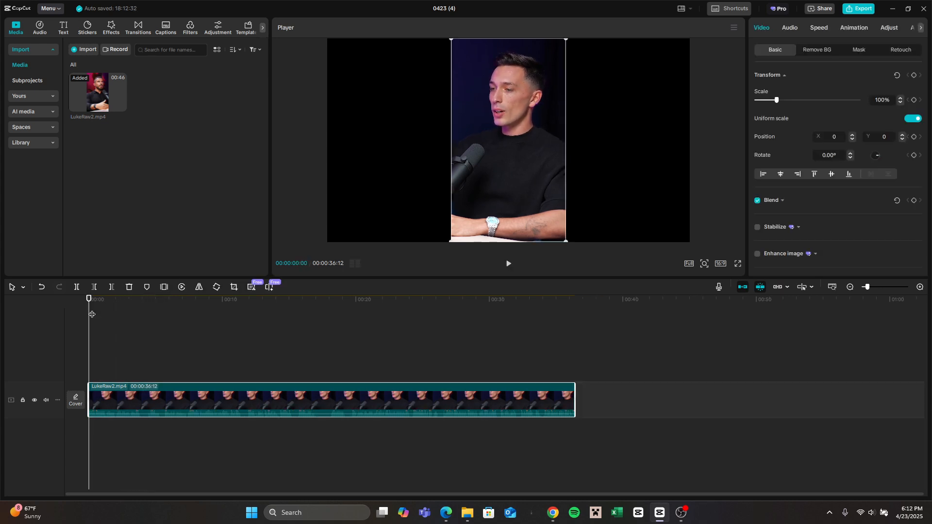
Step: Cut out a section about one second long from the clip, starting at about 17 seconds
{"action": "left_click_drag", "start_coordinate": [90, 315], "coordinate": [321, 342]}
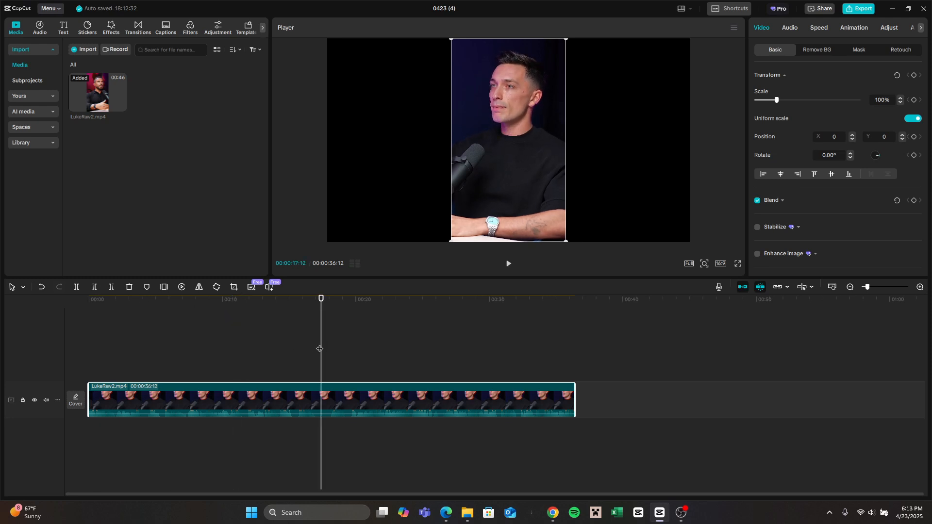
{"action": "scroll", "coordinate": [320, 349], "scroll_direction": "up", "scroll_amount": 5}
{"action": "key", "text": "ctrl+b"}
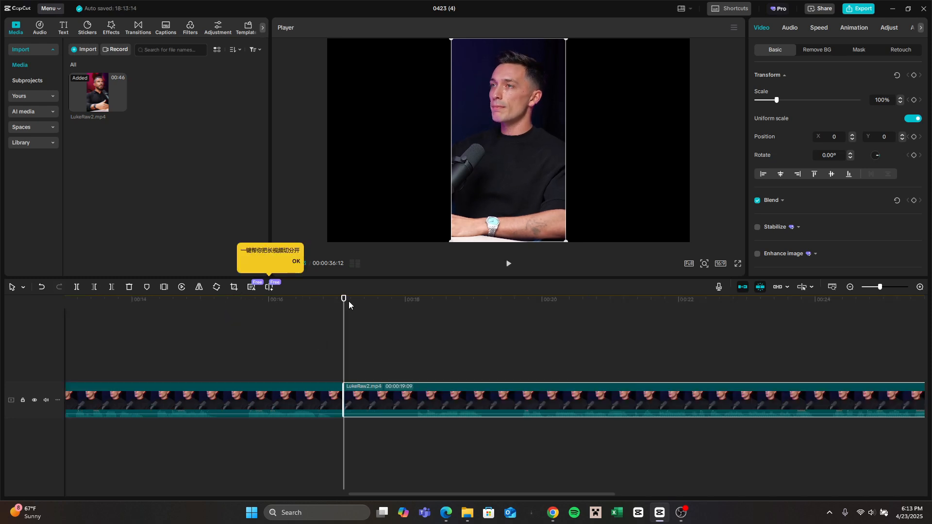
{"action": "left_click_drag", "start_coordinate": [345, 305], "coordinate": [415, 297]}
{"action": "key", "text": "ctrl+b"}
{"action": "left_click", "coordinate": [381, 395]}
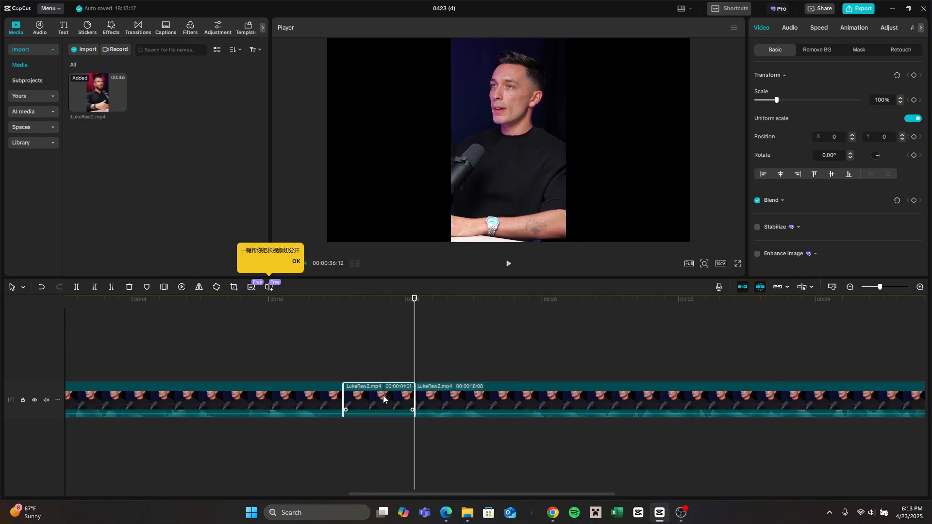
{"action": "key", "text": "Delete"}
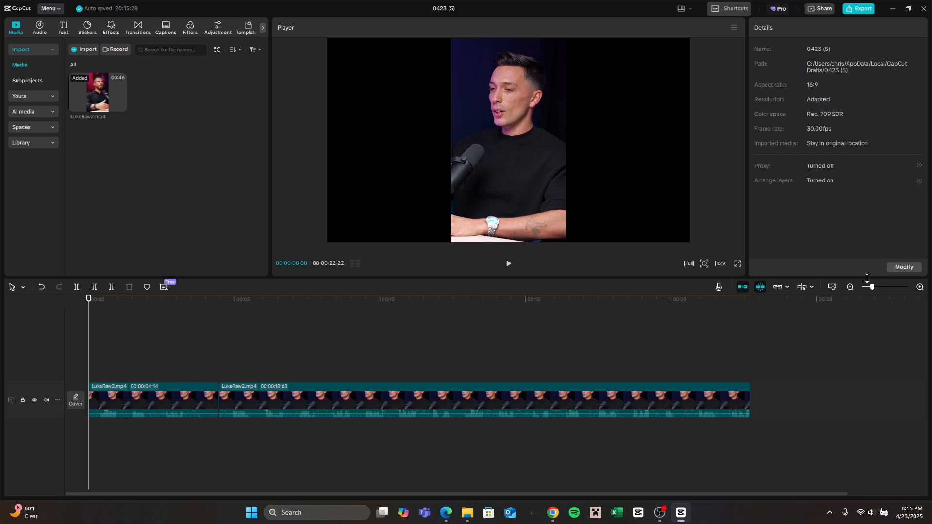
Step: Add a caption with the trending QUICK caption template at the start of the timeline
{"action": "left_click_drag", "start_coordinate": [874, 289], "coordinate": [870, 290]}
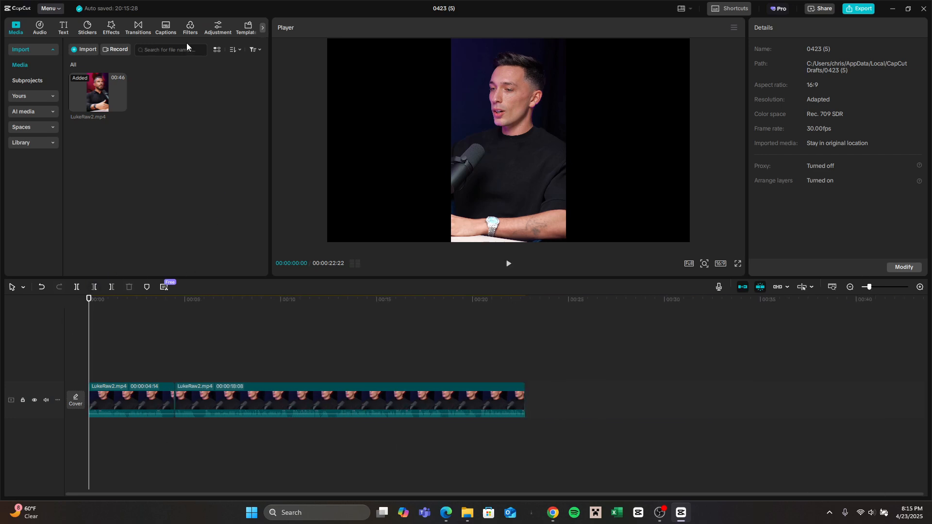
{"action": "left_click", "coordinate": [168, 31]}
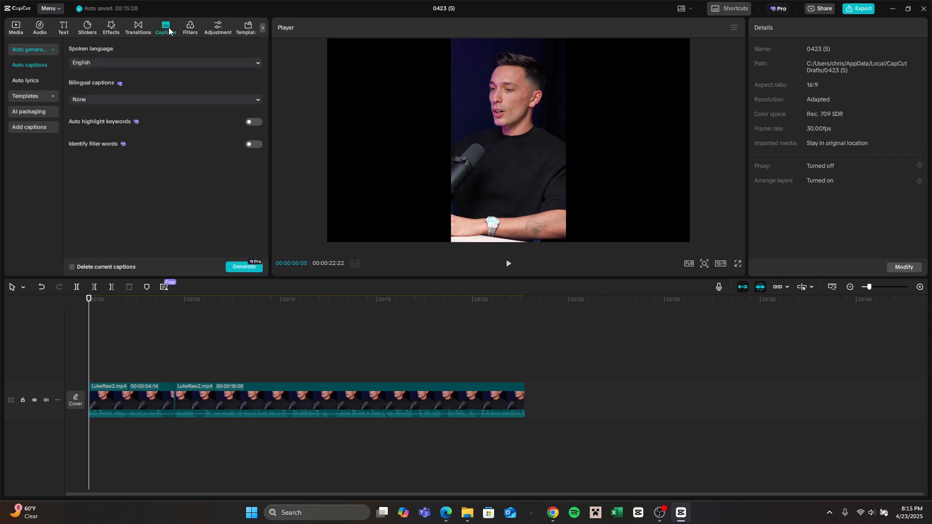
{"action": "left_click", "coordinate": [24, 95]}
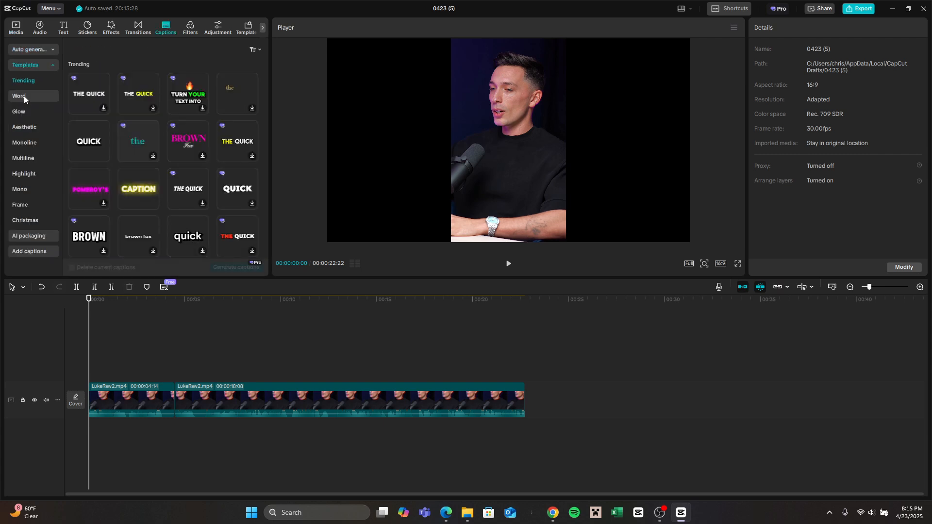
{"action": "left_click", "coordinate": [103, 155]}
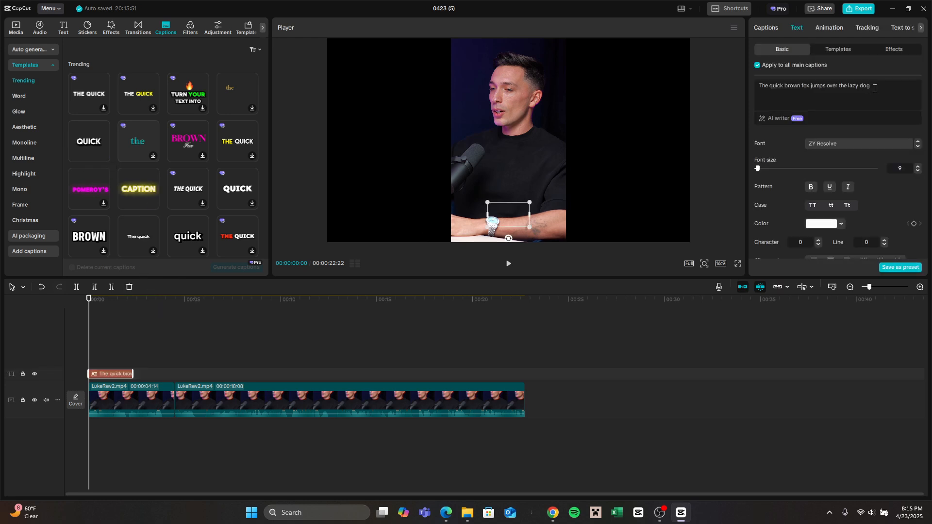
Step: Replace the caption's placeholder text with "Quality over quanity wins every single time"
{"action": "left_click_drag", "start_coordinate": [874, 88], "coordinate": [825, 87]}
{"action": "left_click_drag", "start_coordinate": [760, 86], "coordinate": [877, 89]}
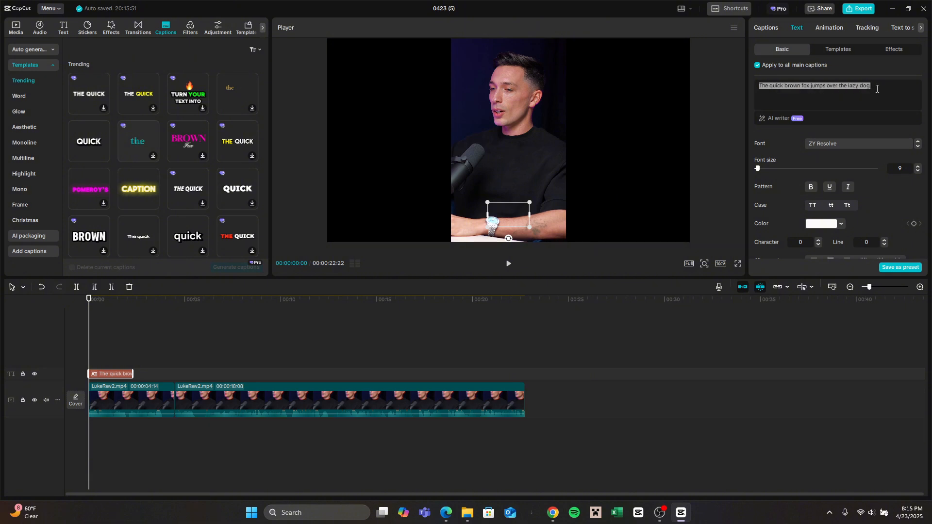
{"action": "key", "text": "BackSpace"}
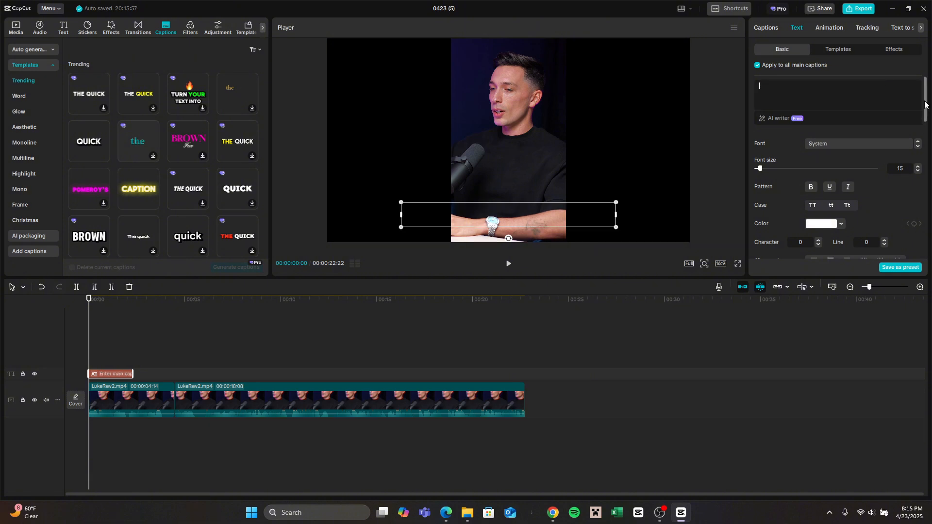
{"action": "type", "text": "Qua"}
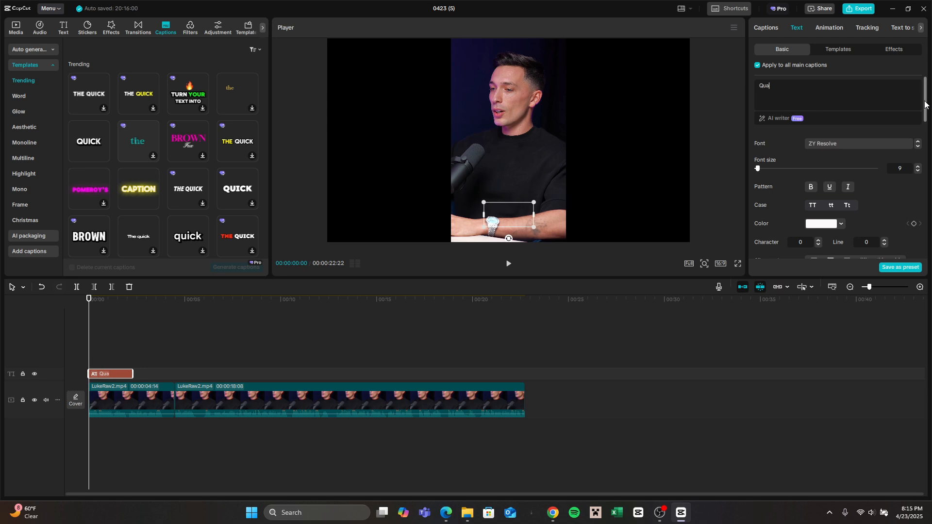
{"action": "type", "text": "lity of"}
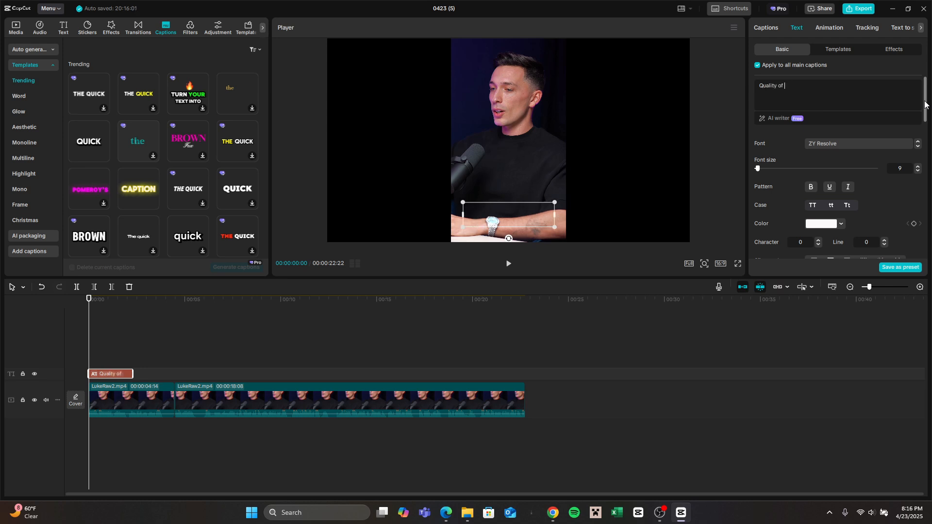
{"action": "key", "text": "BackSpace"}
{"action": "key", "text": "BackSpace"}
{"action": "type", "text": "ver"}
Step: Play the video from the start to check the caption's timing against the speech
{"action": "left_click", "coordinate": [225, 333]}
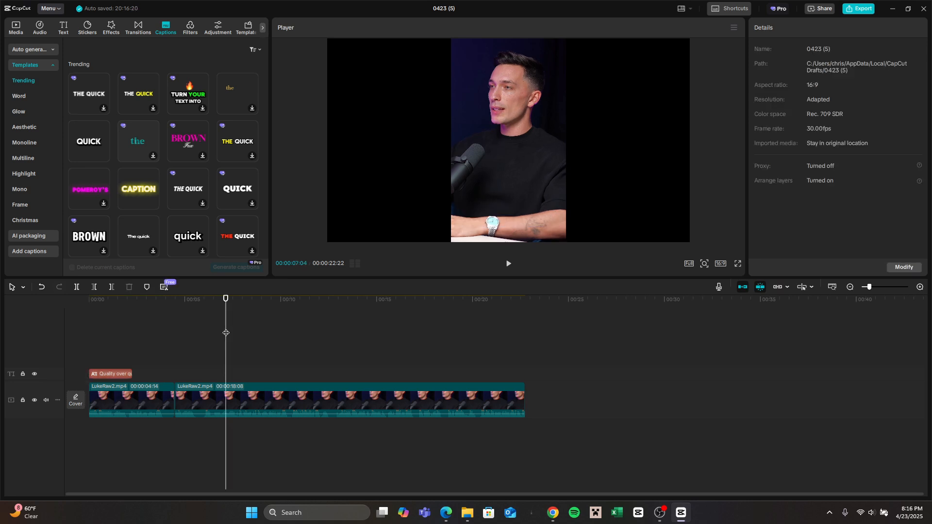
{"action": "left_click", "coordinate": [89, 358]}
{"action": "key", "text": "space"}
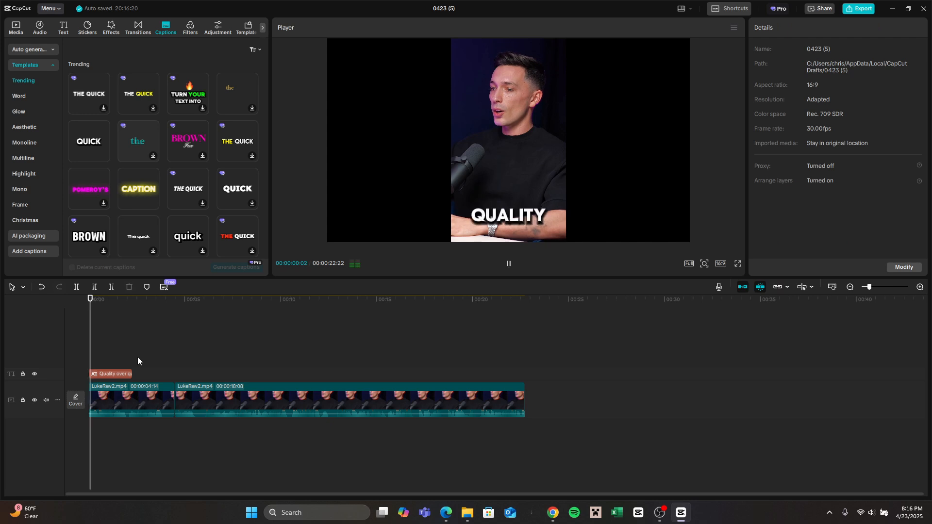
{"action": "key", "text": "space"}
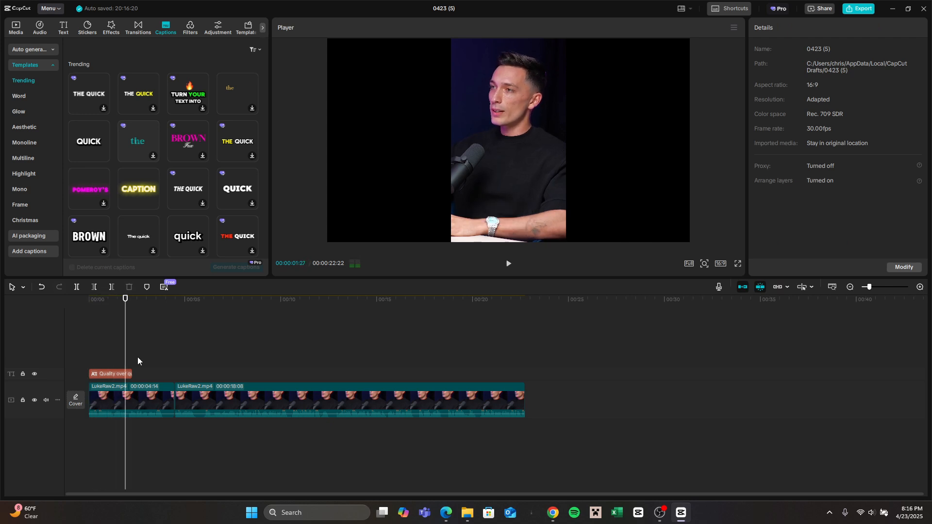
Step: Trim the caption to end at about 00:00:01:28 and shorten its text to "Quality over quanity"
{"action": "left_click_drag", "start_coordinate": [128, 376], "coordinate": [124, 373]}
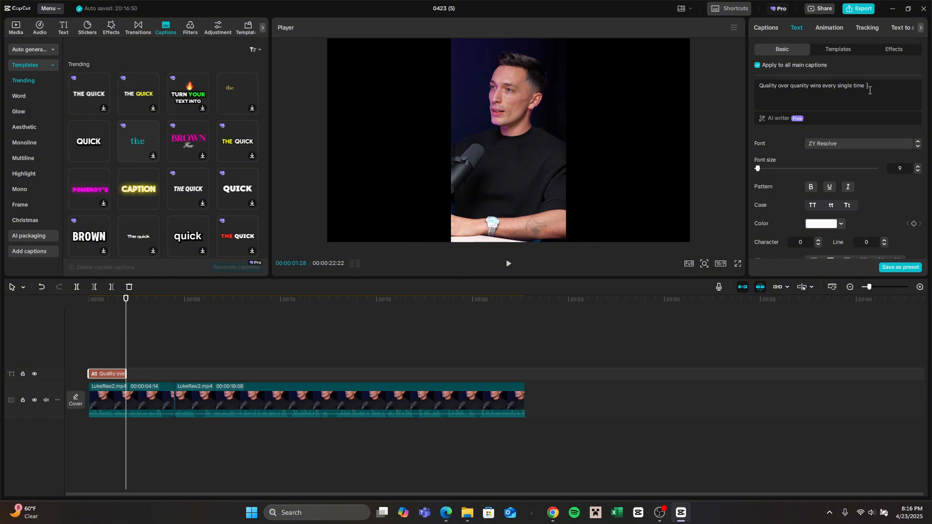
{"action": "key", "text": "BackSpace"}
{"action": "key", "text": "BackSpace"}
{"action": "key", "text": "BackSpace"}
{"action": "key", "text": "BackSpace"}
{"action": "key", "text": "BackSpace"}
{"action": "key", "text": "BackSpace"}
{"action": "key", "text": "BackSpace"}
{"action": "key", "text": "BackSpace"}
{"action": "key", "text": "BackSpace"}
{"action": "left_click_drag", "start_coordinate": [127, 308], "coordinate": [87, 316]}
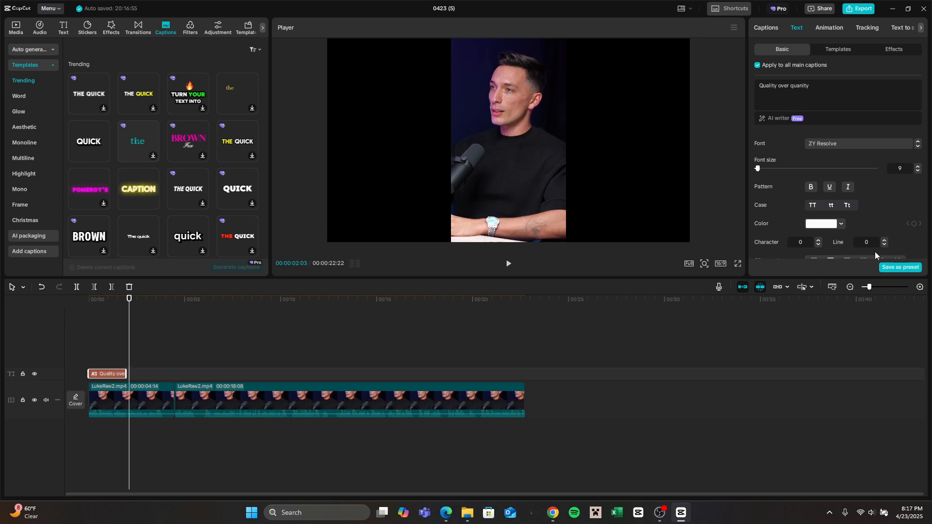
{"action": "left_click_drag", "start_coordinate": [869, 287], "coordinate": [876, 288]}
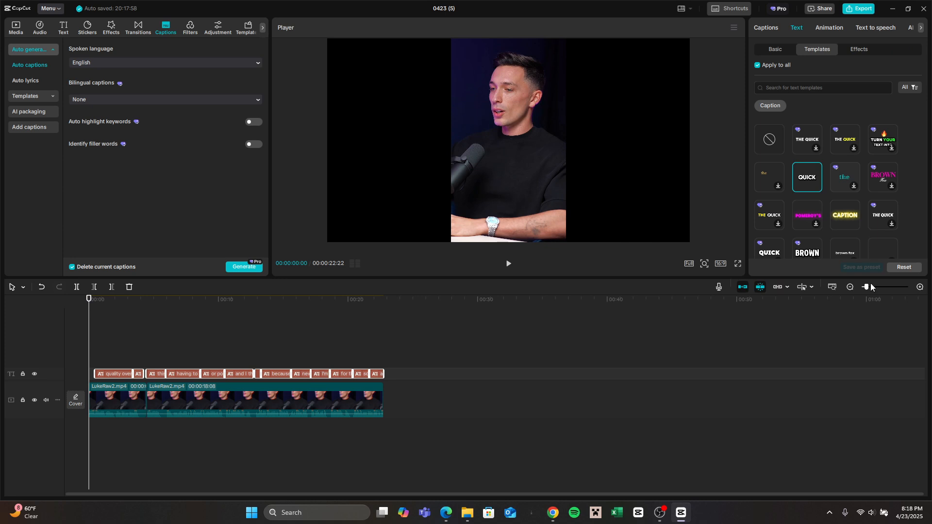
Step: Play the video from the start to check the auto-generated captions against the speech
{"action": "left_click_drag", "start_coordinate": [871, 285], "coordinate": [876, 288]}
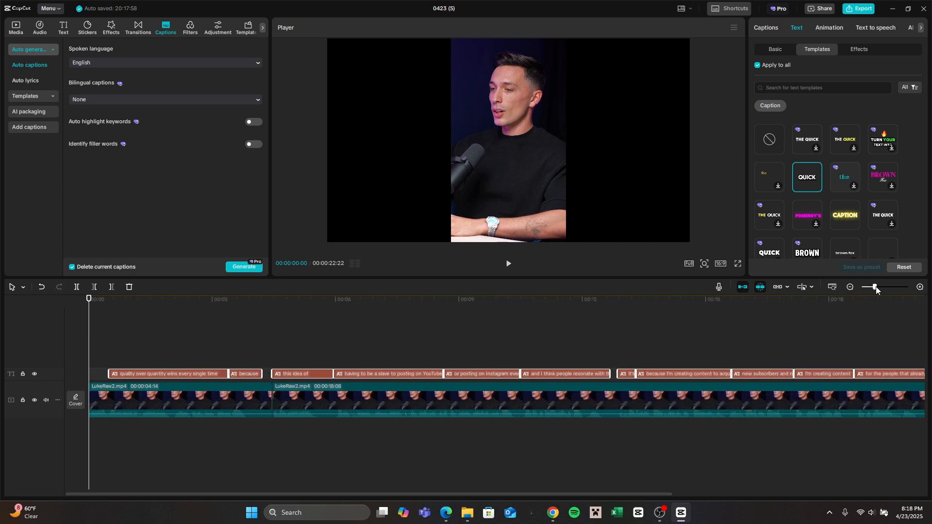
{"action": "key", "text": "space"}
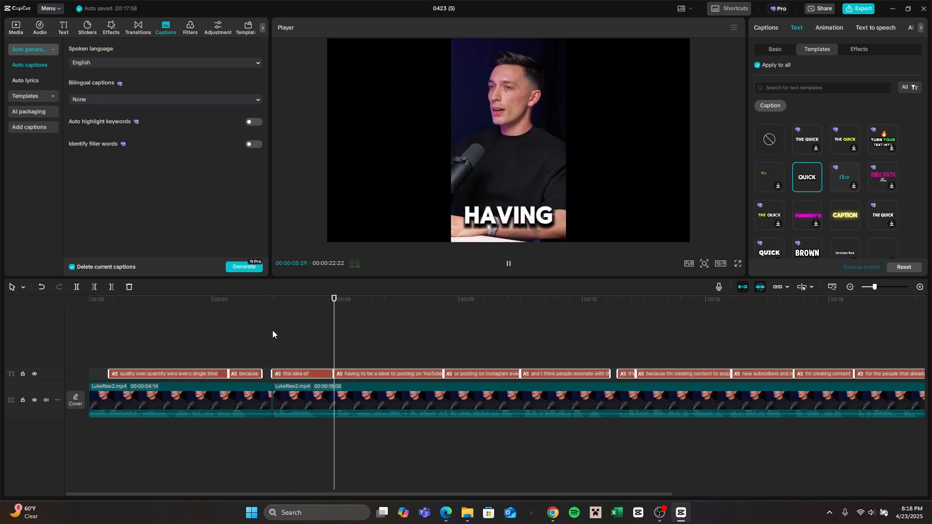
{"action": "key", "text": "space"}
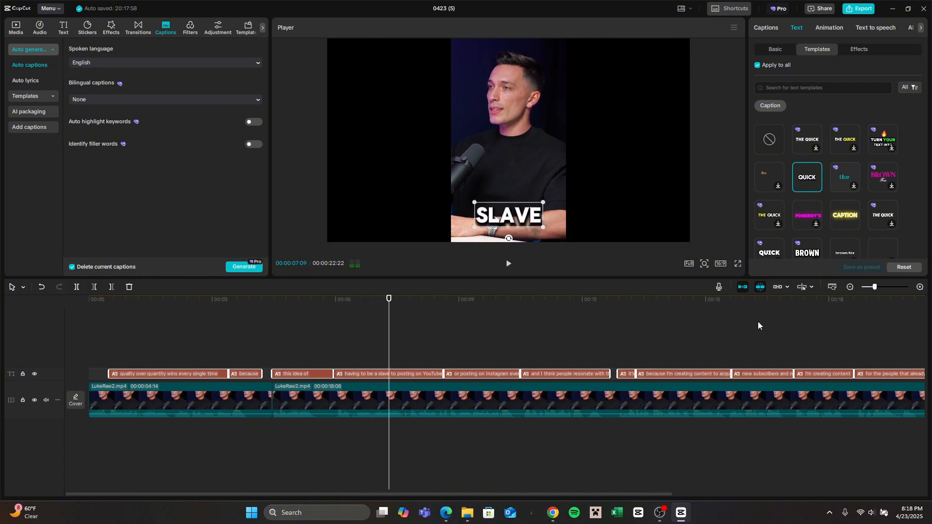
{"action": "left_click", "coordinate": [853, 287]}
{"action": "left_click", "coordinate": [853, 287]}
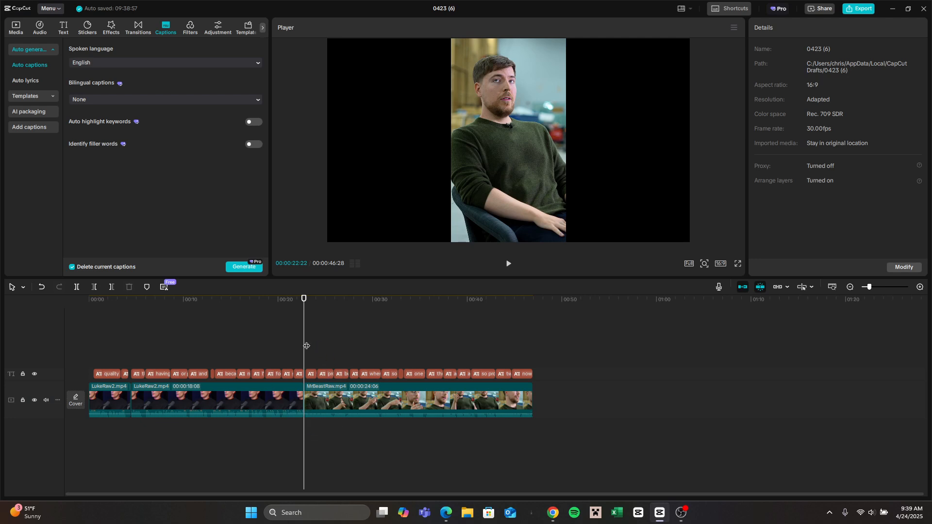
Step: Play the opening of the MrBeastRaw.mp4 clip to check its captions and return the playhead to that clip's start
{"action": "key", "text": "space"}
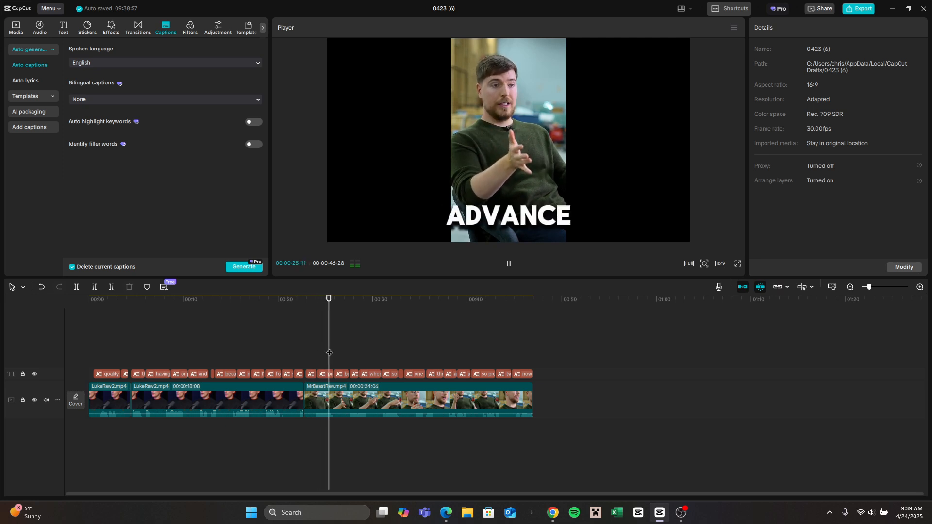
{"action": "key", "text": "space"}
{"action": "left_click_drag", "start_coordinate": [338, 353], "coordinate": [305, 357]}
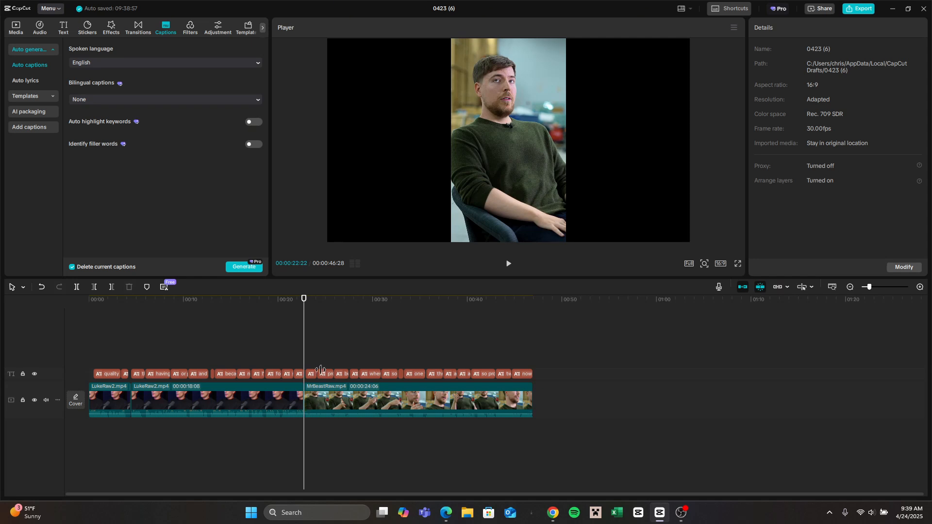
Step: Add the Black Fade transition at the cut between the second LukeRaw2.mp4 clip and MrBeastRaw.mp4
{"action": "left_click", "coordinate": [88, 29]}
{"action": "left_click", "coordinate": [147, 30]}
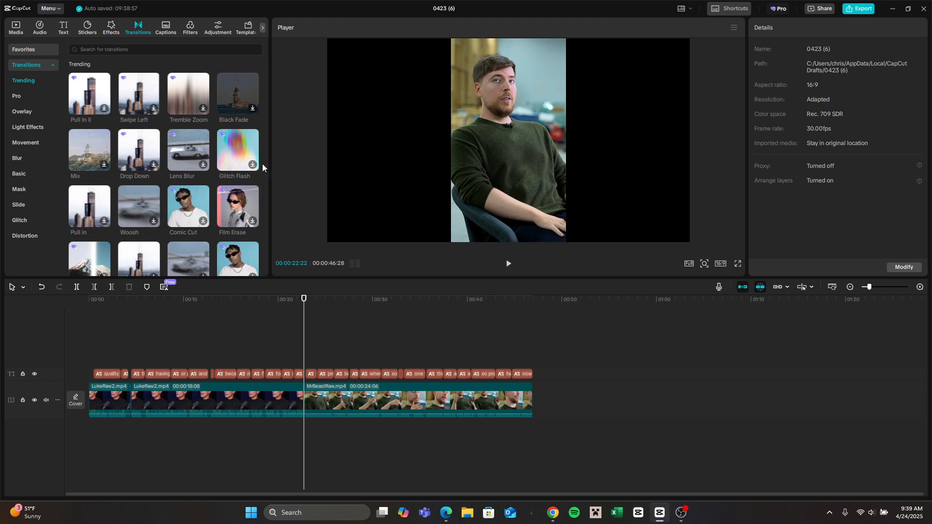
{"action": "left_click", "coordinate": [251, 87]}
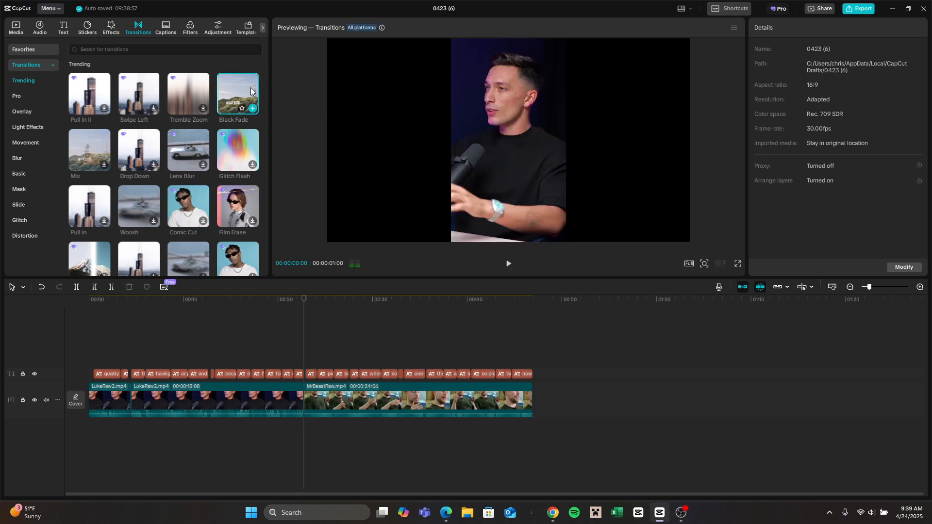
{"action": "left_click", "coordinate": [252, 108]}
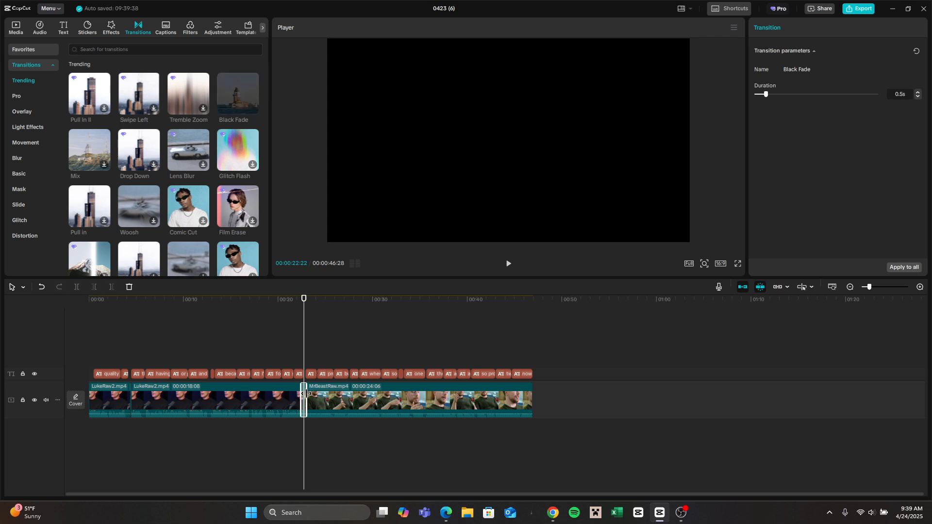
Step: Play across the join from about 00:00:22:03 to check the Black Fade transition
{"action": "left_click", "coordinate": [920, 287]}
{"action": "left_click", "coordinate": [920, 287]}
{"action": "left_click", "coordinate": [920, 287]}
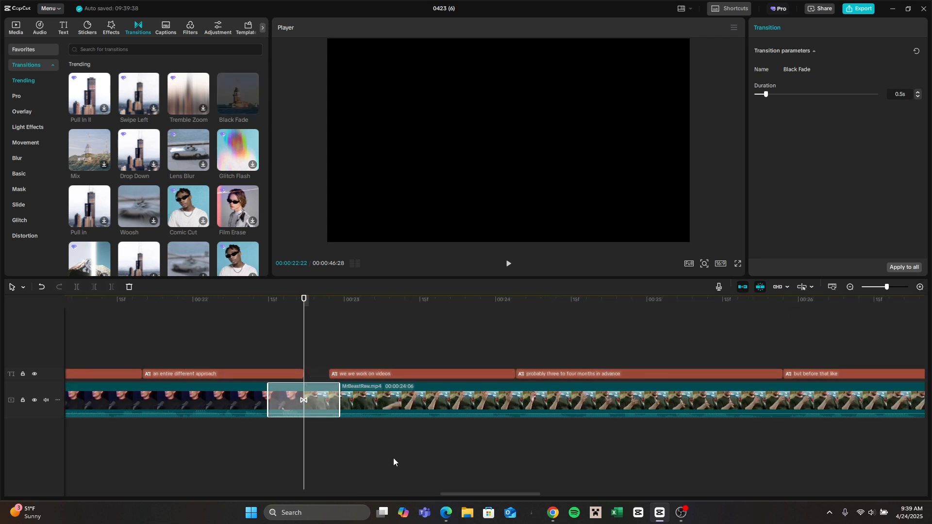
{"action": "left_click_drag", "start_coordinate": [301, 338], "coordinate": [209, 335]}
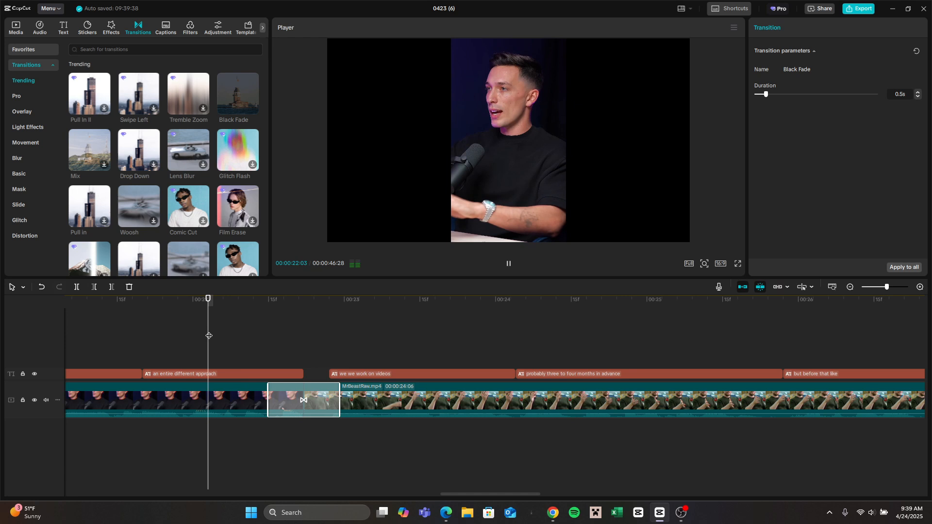
{"action": "key", "text": "space"}
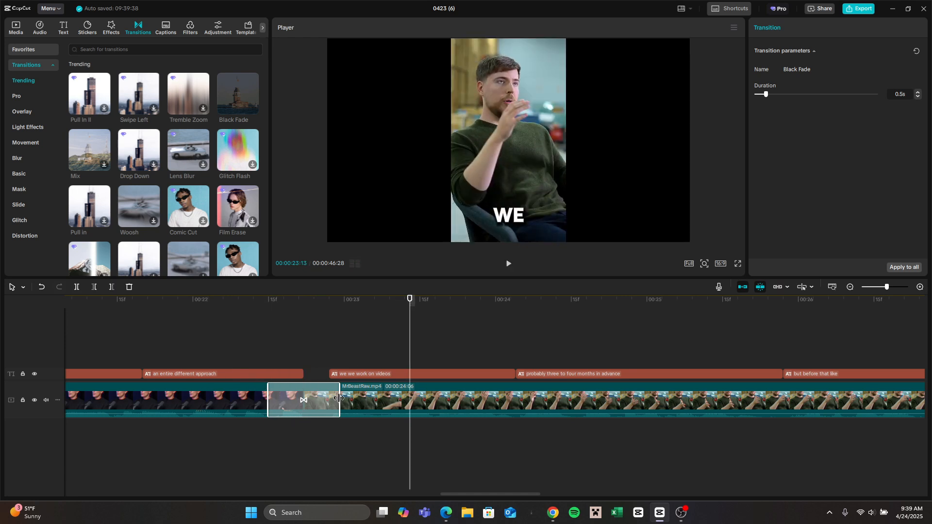
Step: Lengthen the Black Fade transition to 0.7 s and play the join again
{"action": "left_click_drag", "start_coordinate": [339, 399], "coordinate": [360, 398]}
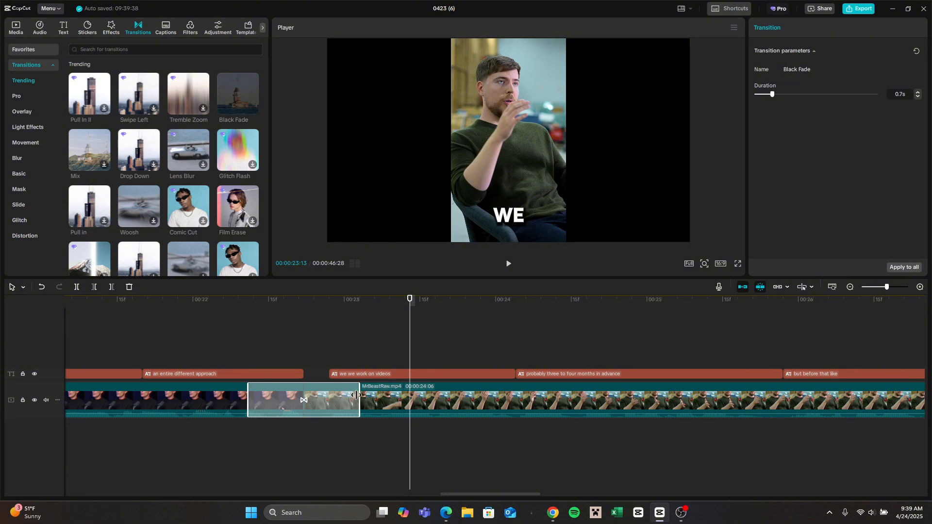
{"action": "left_click", "coordinate": [241, 336]}
{"action": "key", "text": "space"}
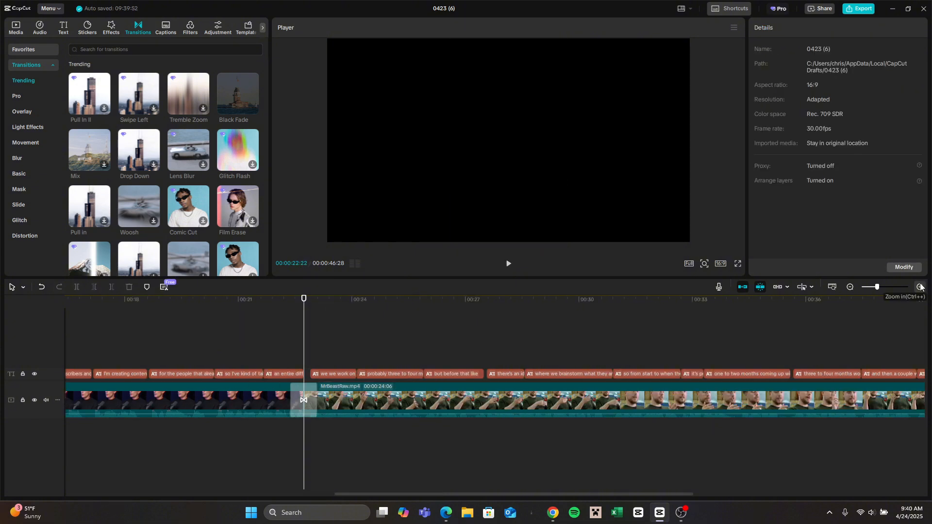
Step: Give the second LukeRaw2.mp4 clip a 2.6 s audio fade out and MrBeastRaw.mp4 a 1.2 s audio fade in
{"action": "left_click", "coordinate": [921, 287]}
{"action": "left_click", "coordinate": [920, 287]}
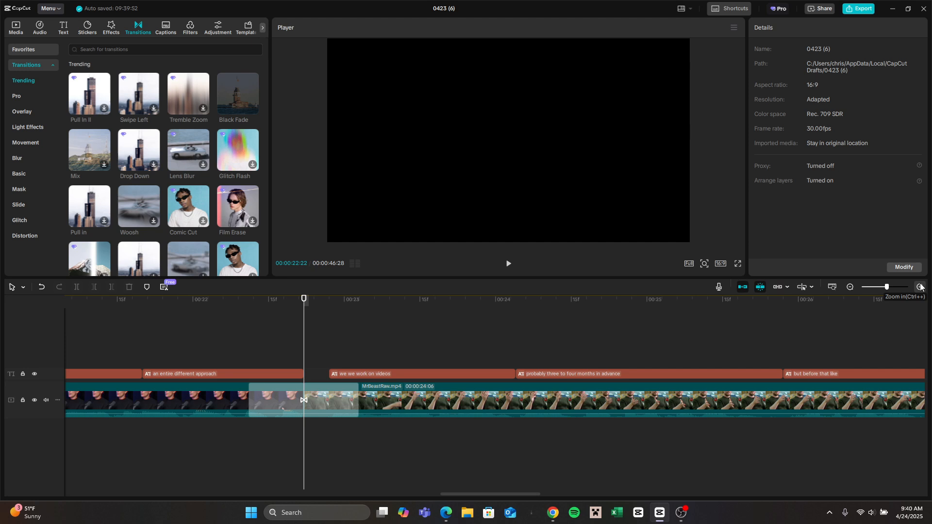
{"action": "left_click", "coordinate": [921, 287]}
{"action": "left_click", "coordinate": [147, 396]}
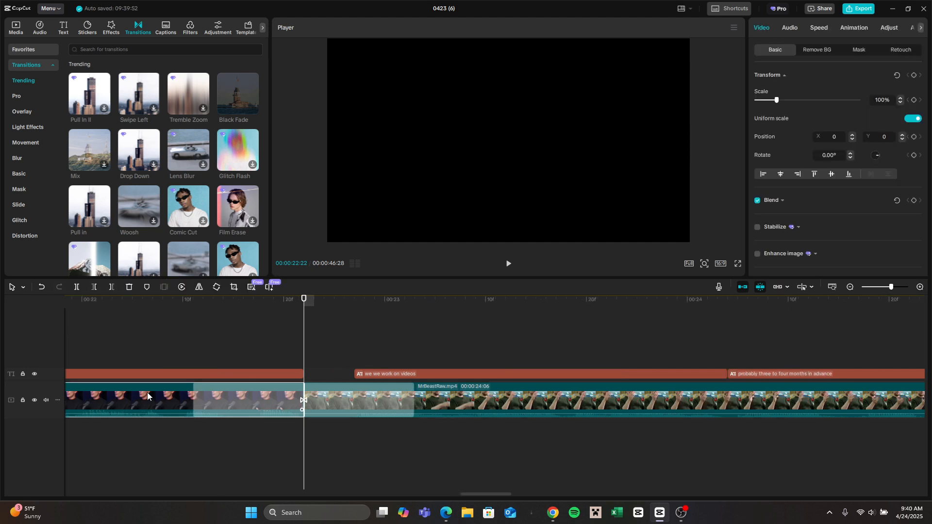
{"action": "left_click", "coordinate": [789, 24]}
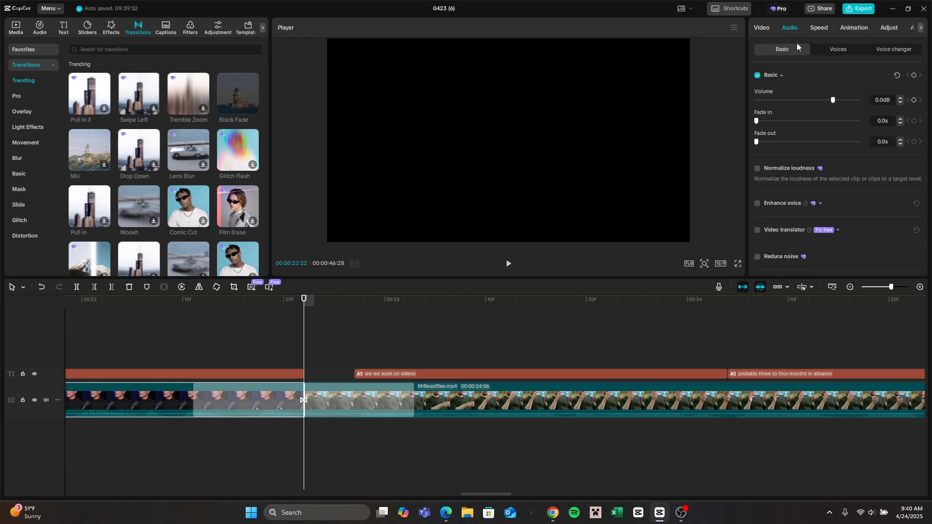
{"action": "left_click_drag", "start_coordinate": [759, 140], "coordinate": [783, 141]}
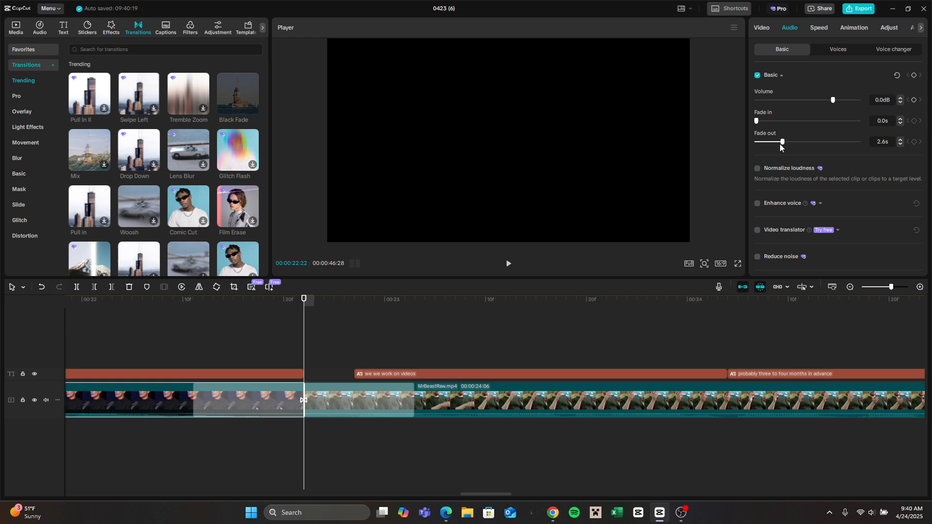
{"action": "left_click", "coordinate": [423, 403]}
{"action": "left_click_drag", "start_coordinate": [758, 122], "coordinate": [769, 121]}
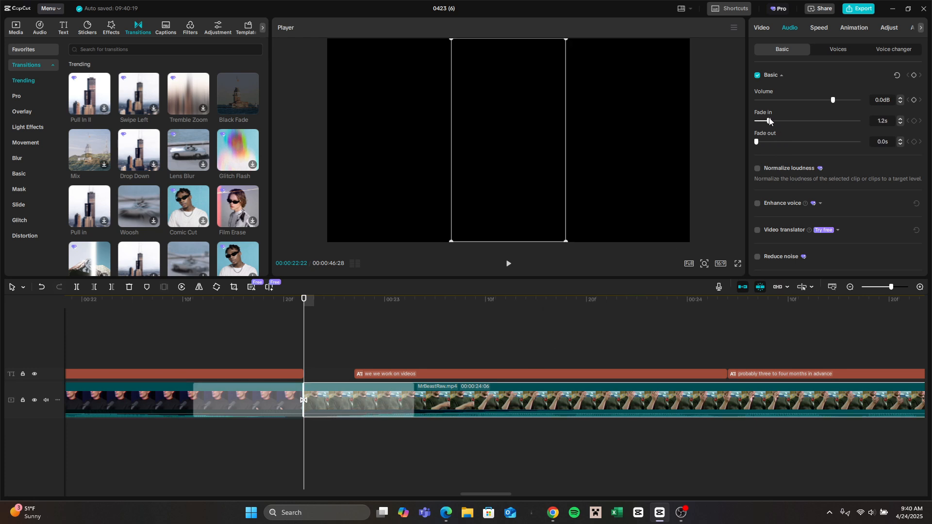
Step: Play from about 00:00:20:11 across the join to check the audio fades and the transition
{"action": "scroll", "coordinate": [209, 345], "scroll_direction": "down", "scroll_amount": 3}
{"action": "left_click", "coordinate": [215, 352]}
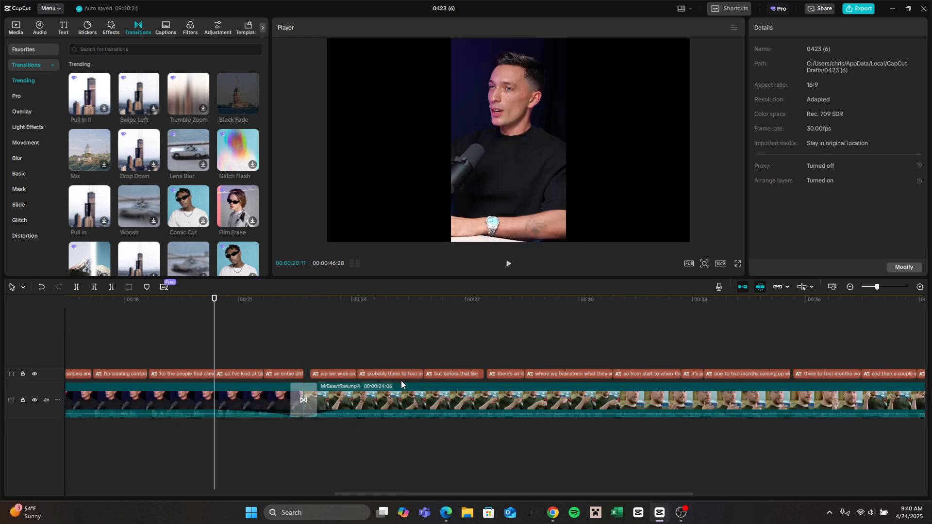
{"action": "key", "text": "space"}
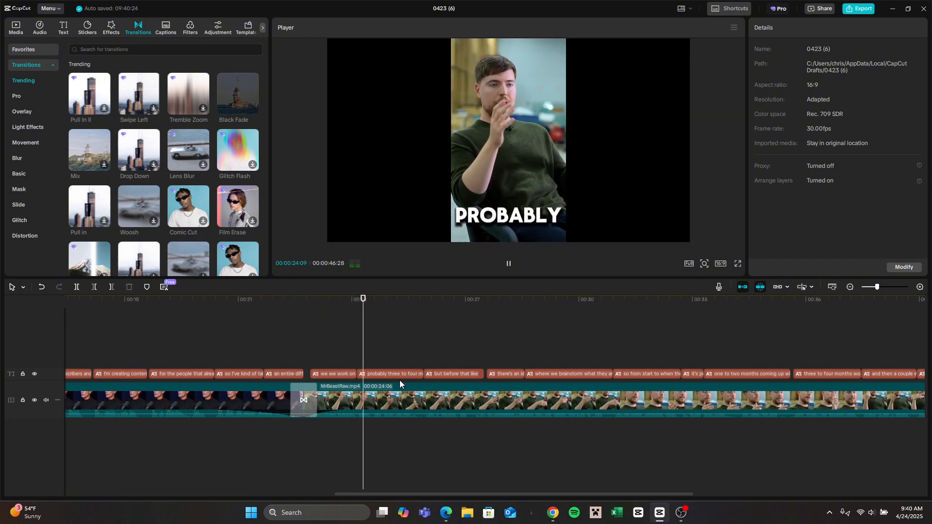
{"action": "key", "text": "space"}
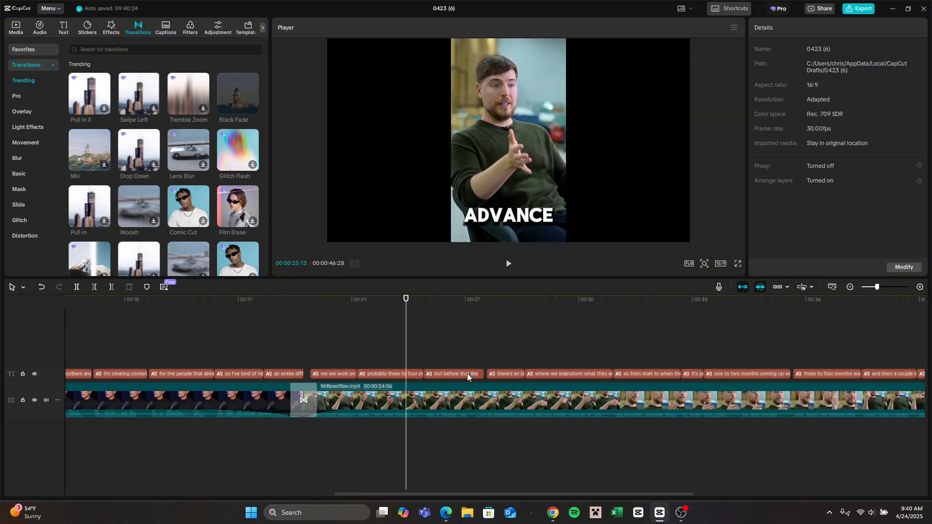
Step: Return the playhead to the join at 00:00:22:22 and select the transition between the two clips
{"action": "left_click", "coordinate": [853, 289]}
{"action": "left_click", "coordinate": [318, 321]}
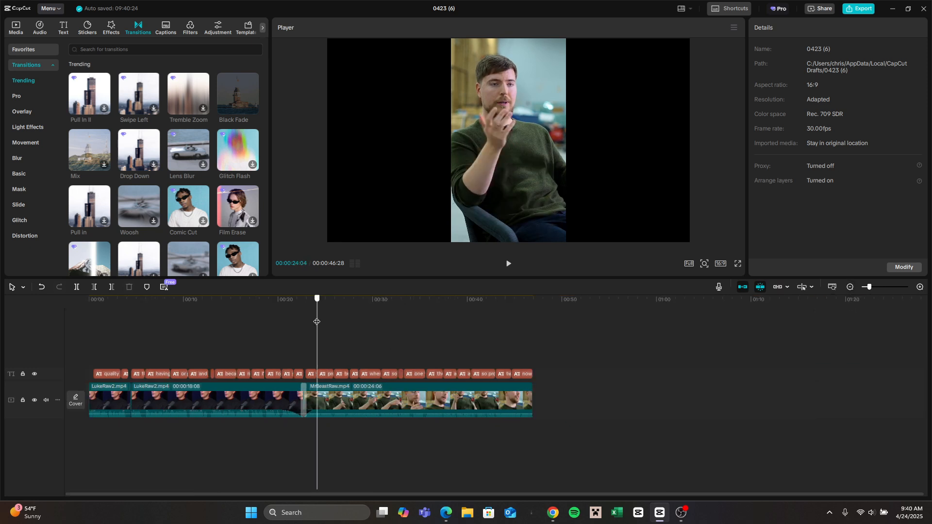
{"action": "left_click_drag", "start_coordinate": [318, 321], "coordinate": [314, 316]}
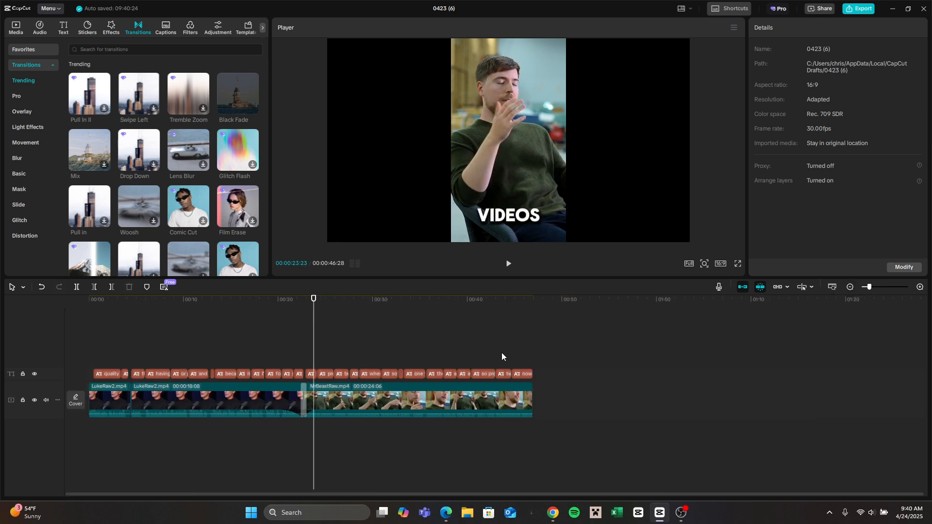
{"action": "left_click_drag", "start_coordinate": [314, 317], "coordinate": [306, 319]}
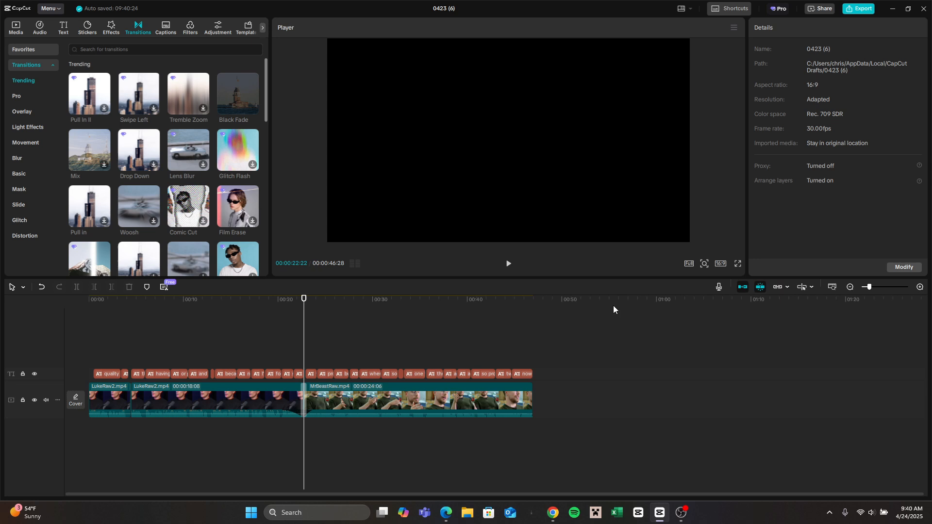
{"action": "left_click", "coordinate": [922, 290]}
{"action": "left_click", "coordinate": [920, 287]}
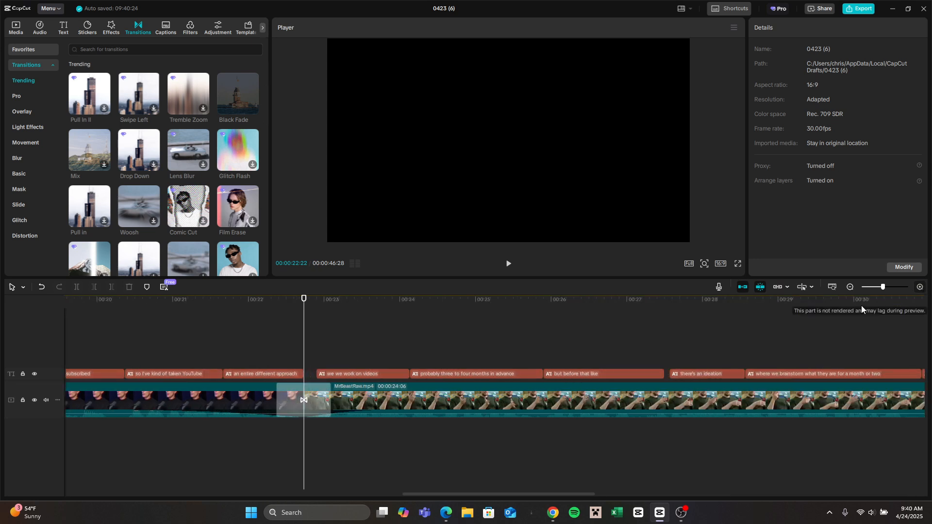
{"action": "left_click", "coordinate": [290, 403]}
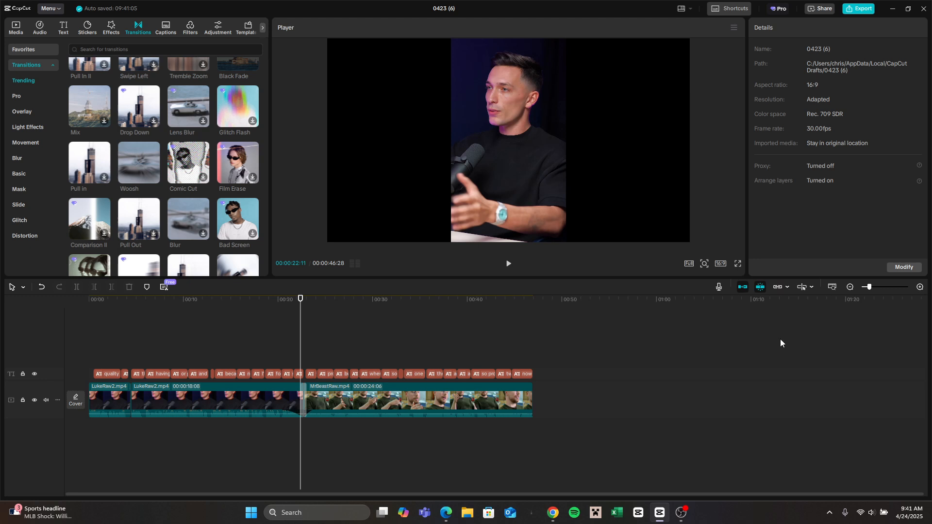
Step: Add the trending sound effect Transition 10 at 00:00:22:11, where the transition between the clips begins
{"action": "left_click", "coordinate": [39, 28]}
{"action": "left_click", "coordinate": [52, 81]}
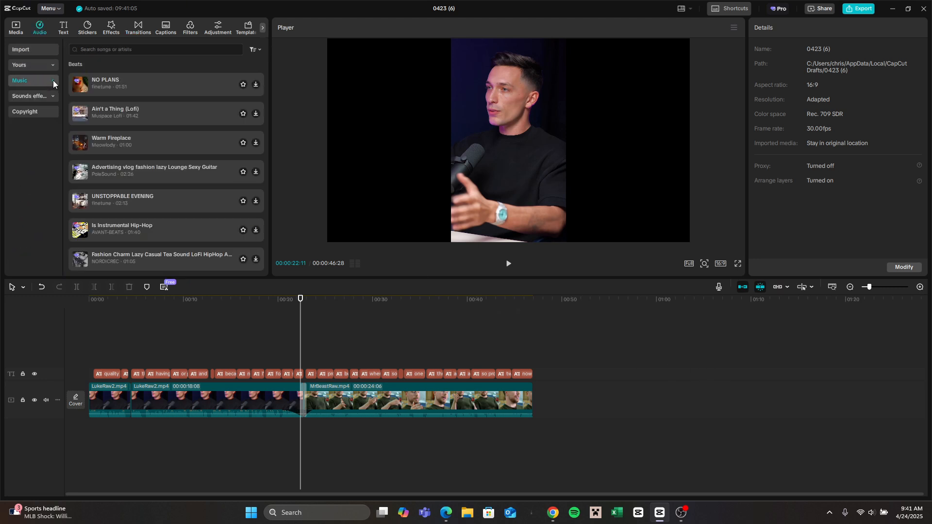
{"action": "left_click", "coordinate": [45, 95]}
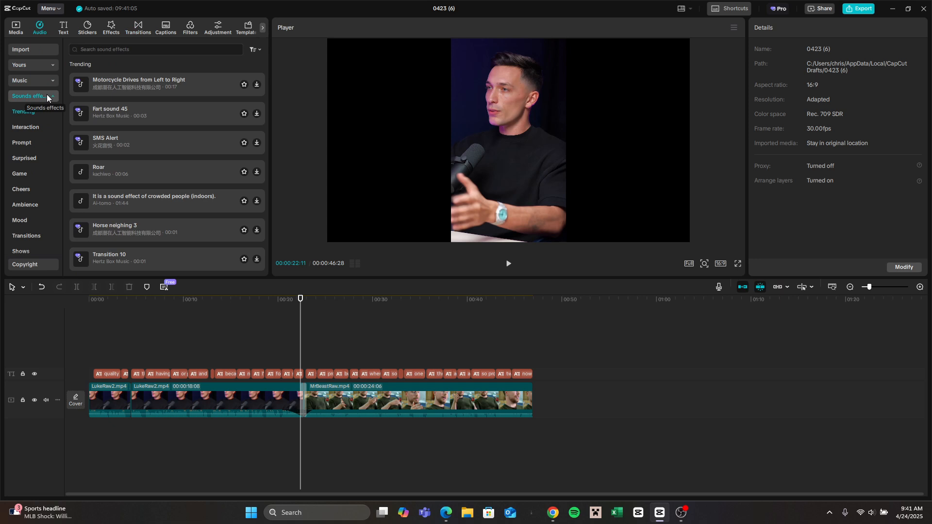
{"action": "scroll", "coordinate": [202, 105], "scroll_direction": "down", "scroll_amount": 1}
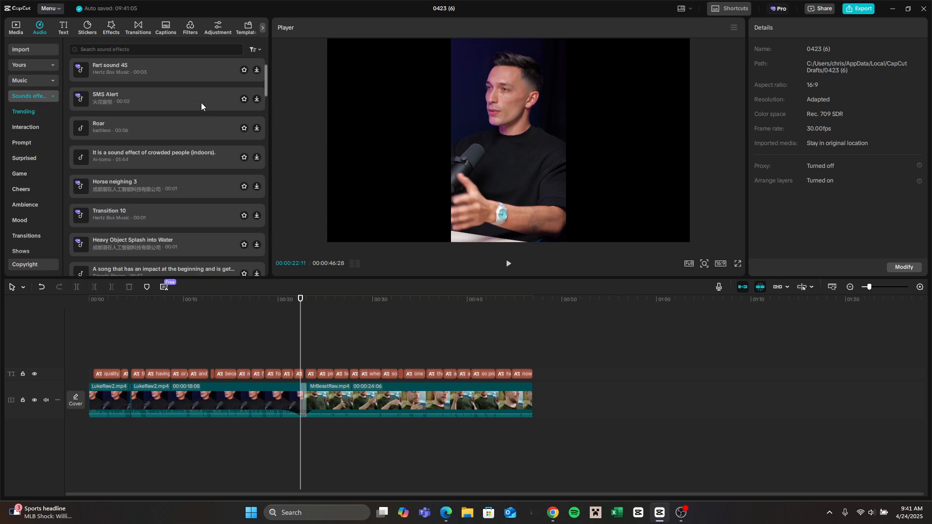
{"action": "left_click", "coordinate": [173, 216]}
{"action": "left_click", "coordinate": [257, 216]}
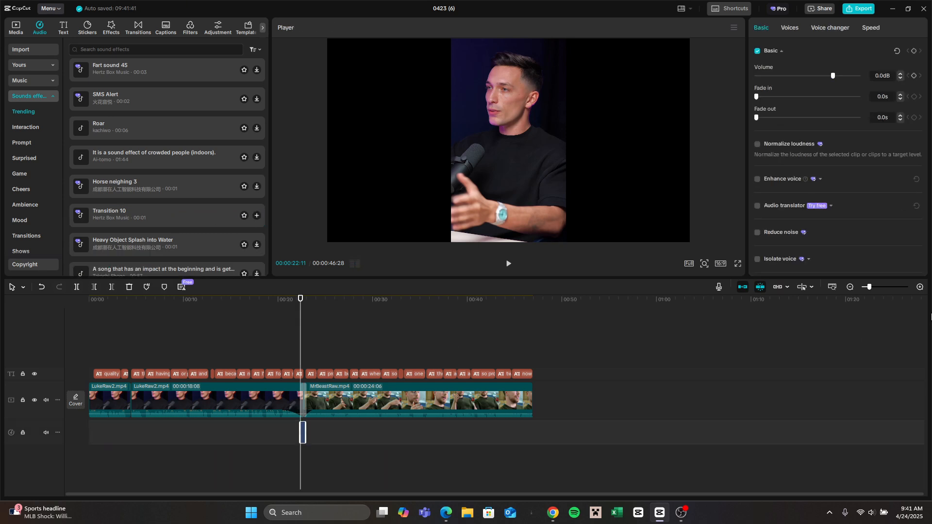
Step: Play across the join to check the Transition 10 sound effect against the visual transition
{"action": "left_click", "coordinate": [922, 288]}
{"action": "left_click", "coordinate": [924, 289]}
{"action": "key", "text": "space"}
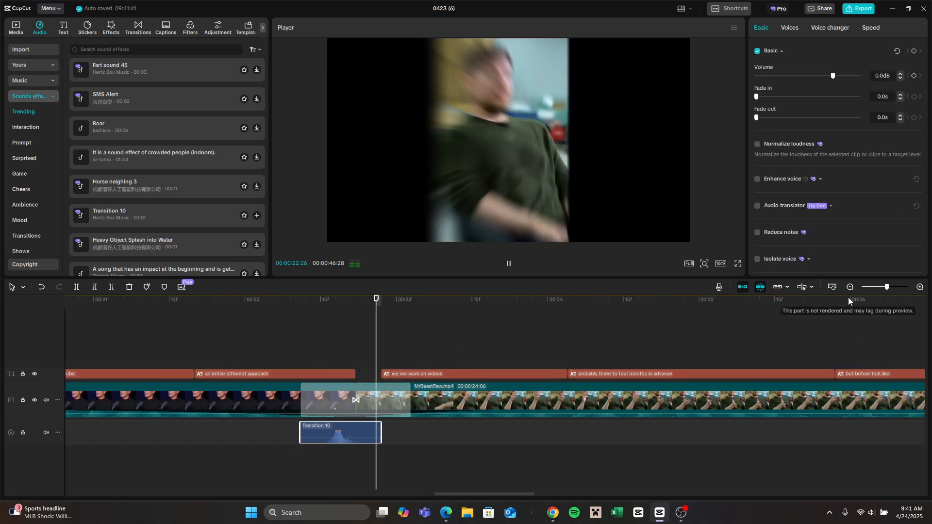
{"action": "key", "text": "space"}
{"action": "left_click", "coordinate": [850, 287]}
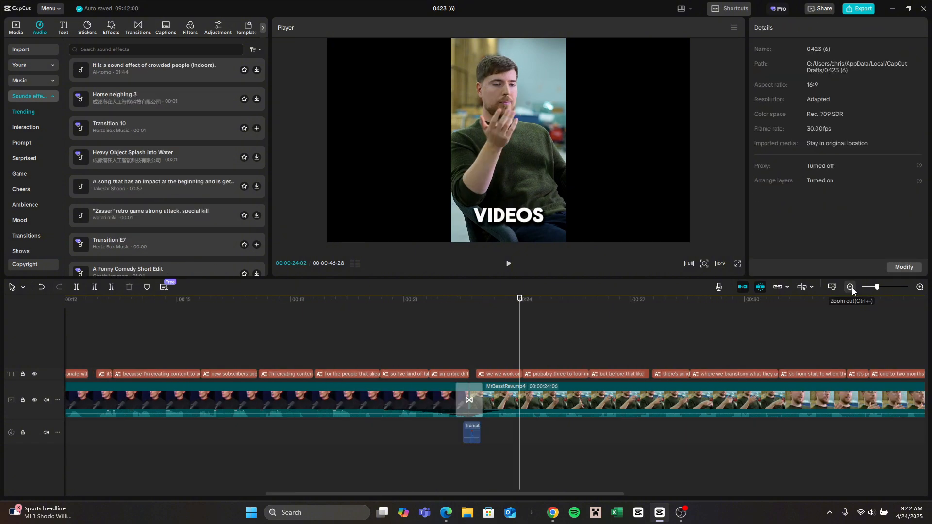
{"action": "left_click", "coordinate": [850, 287]}
{"action": "left_click_drag", "start_coordinate": [519, 303], "coordinate": [420, 320]}
{"action": "key", "text": "space"}
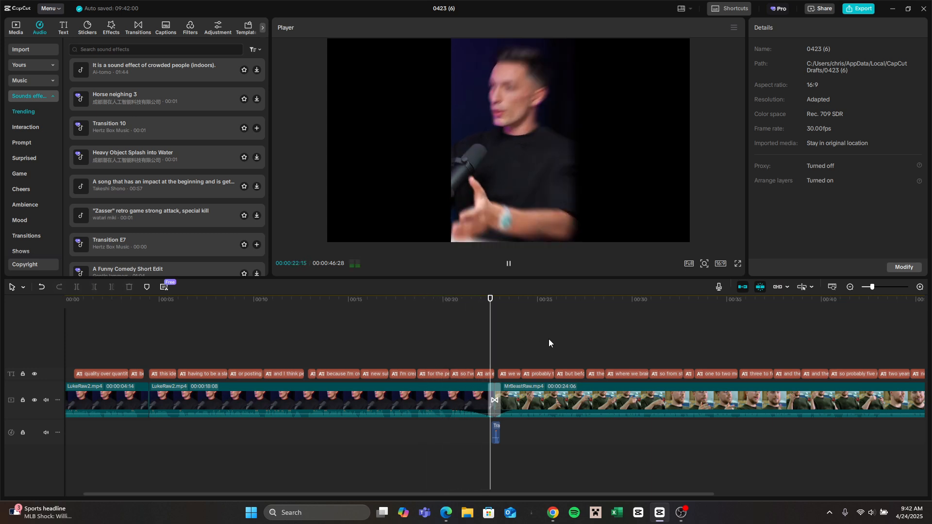
{"action": "key", "text": "space"}
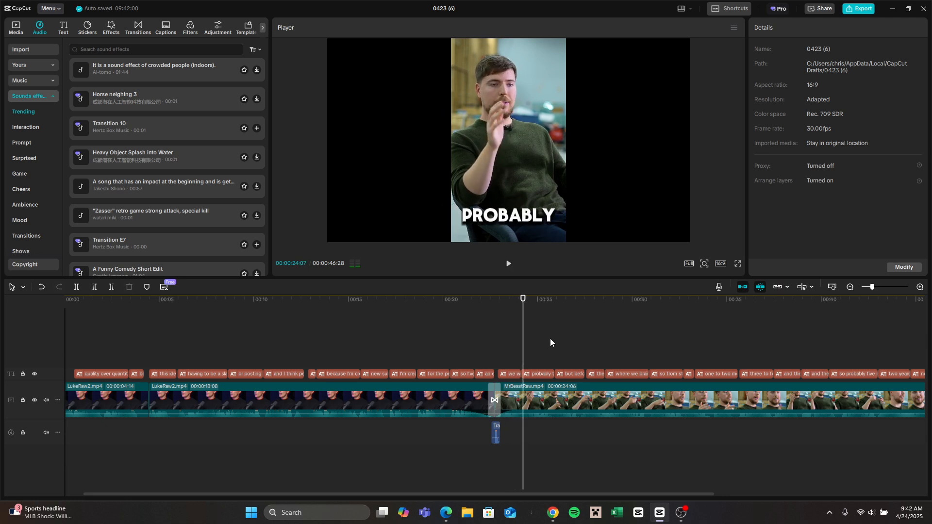
{"action": "left_click", "coordinate": [851, 287]}
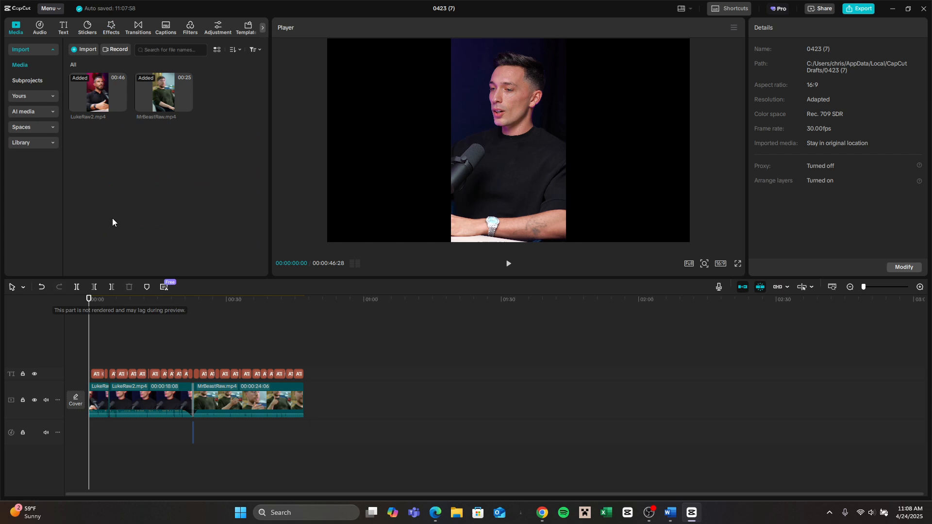
Step: Add the Fade In effect from the Opening & Closing video effects at the start of the video
{"action": "left_click", "coordinate": [111, 28]}
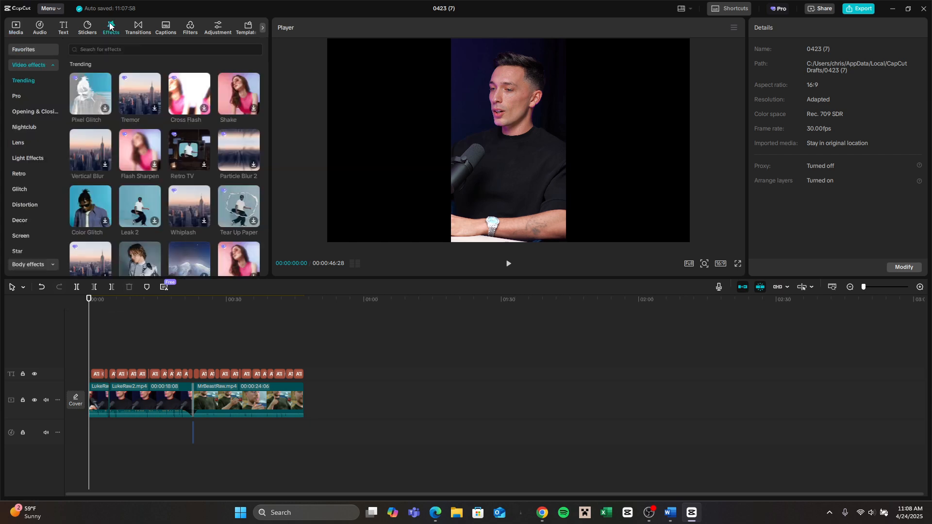
{"action": "left_click", "coordinate": [16, 111]}
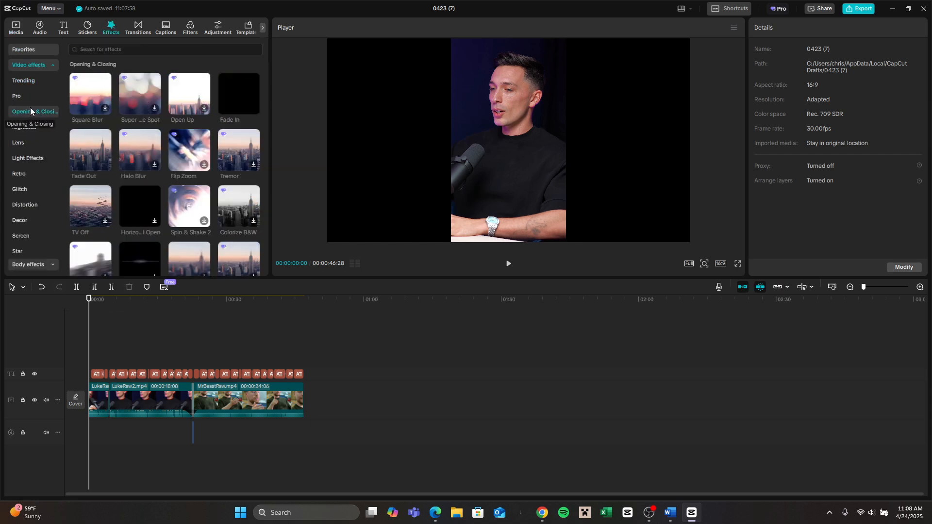
{"action": "left_click", "coordinate": [253, 110]}
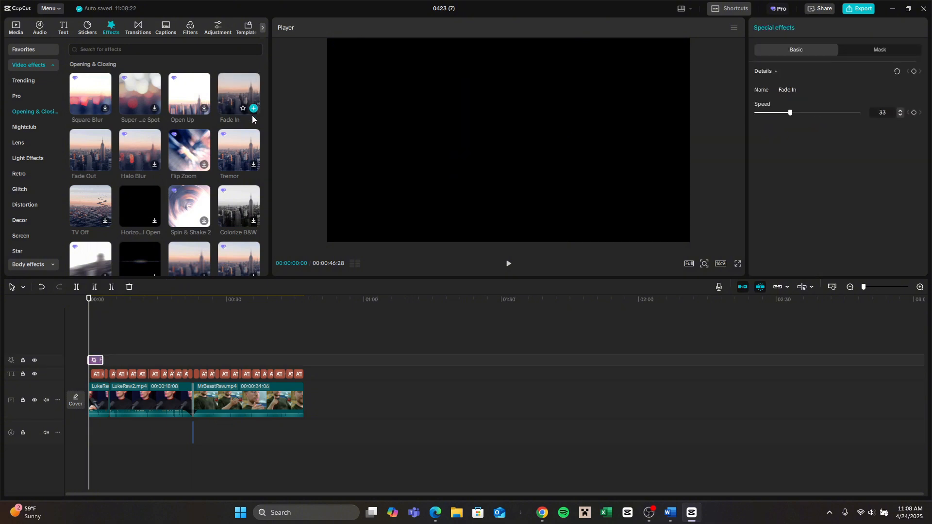
Step: Add the Fade Out effect from the Opening & Closing video effects so it ends with the last clip
{"action": "left_click_drag", "start_coordinate": [91, 309], "coordinate": [293, 311]}
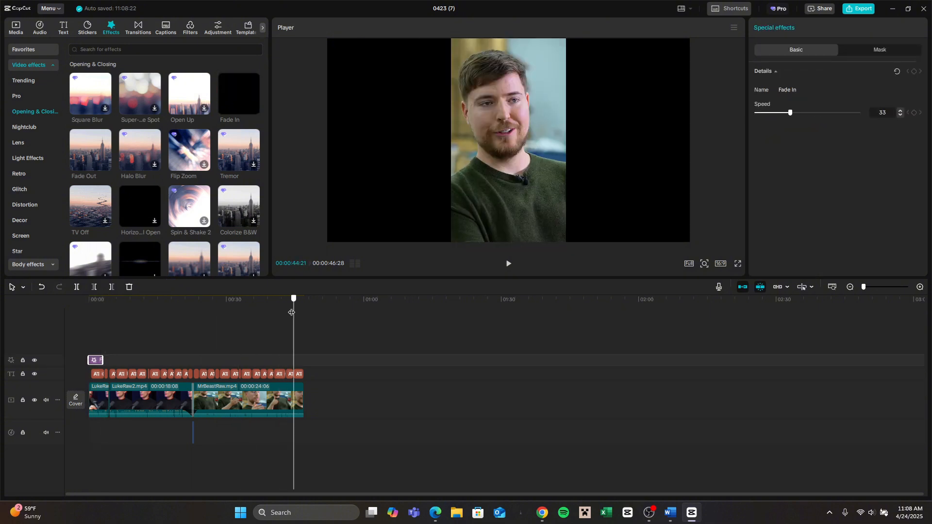
{"action": "left_click", "coordinate": [920, 287]}
{"action": "left_click", "coordinate": [920, 287]}
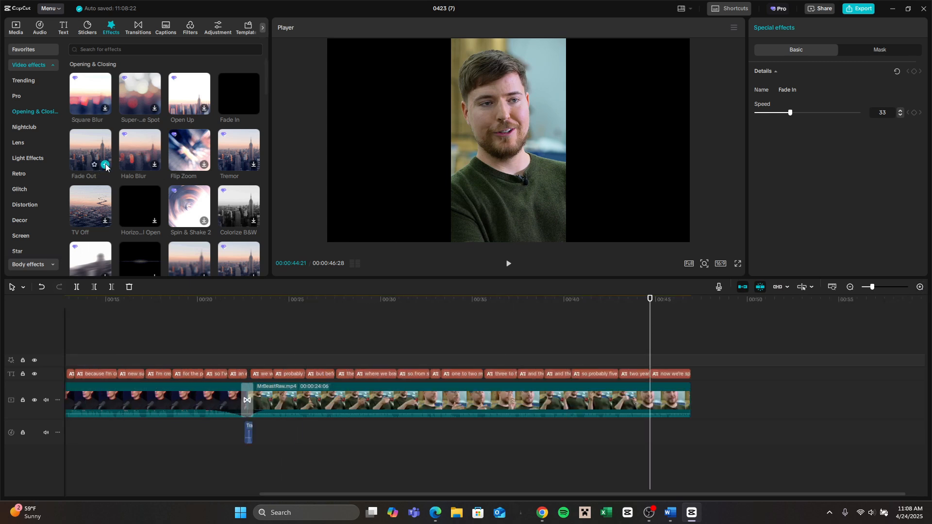
{"action": "left_click_drag", "start_coordinate": [94, 165], "coordinate": [647, 363]}
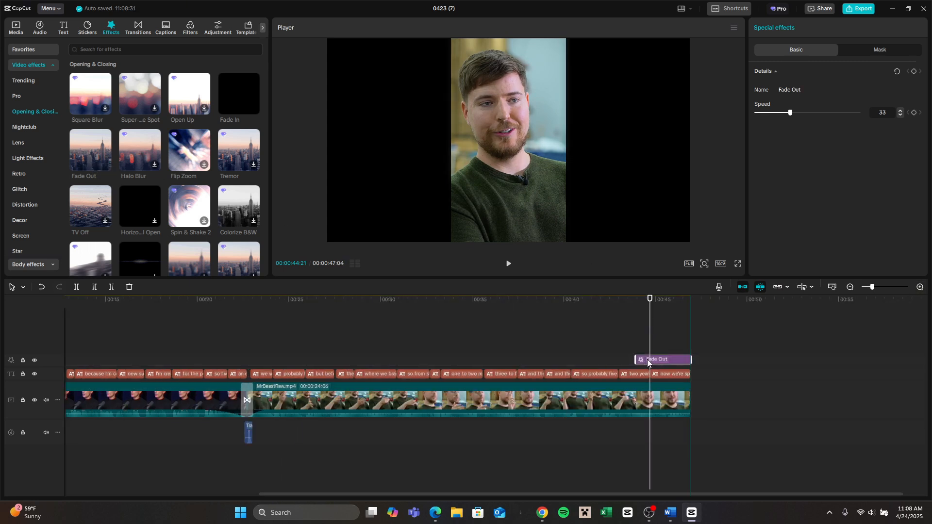
Step: Play the video from the start to check the opening fade, and move to the closing fade
{"action": "left_click", "coordinate": [850, 287]}
{"action": "left_click", "coordinate": [850, 287]}
{"action": "key", "text": "Home"}
{"action": "key", "text": "space"}
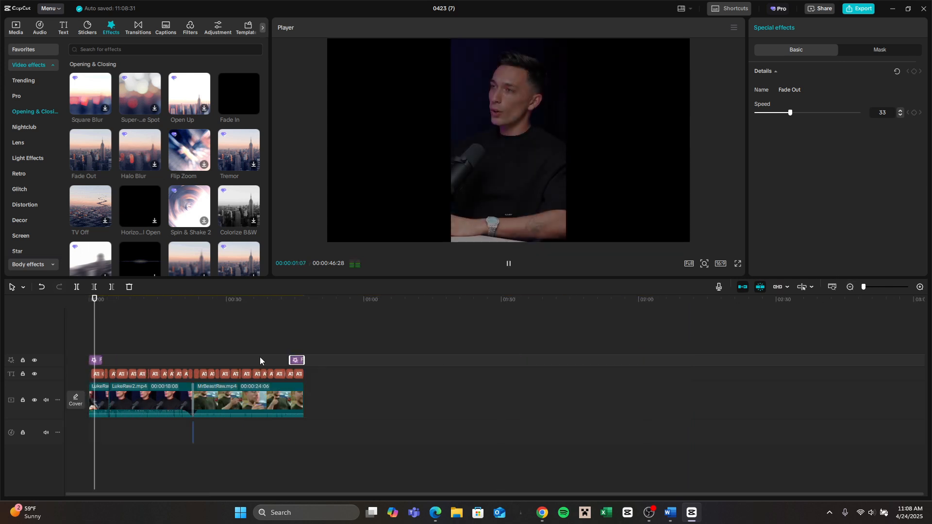
{"action": "left_click", "coordinate": [290, 352]}
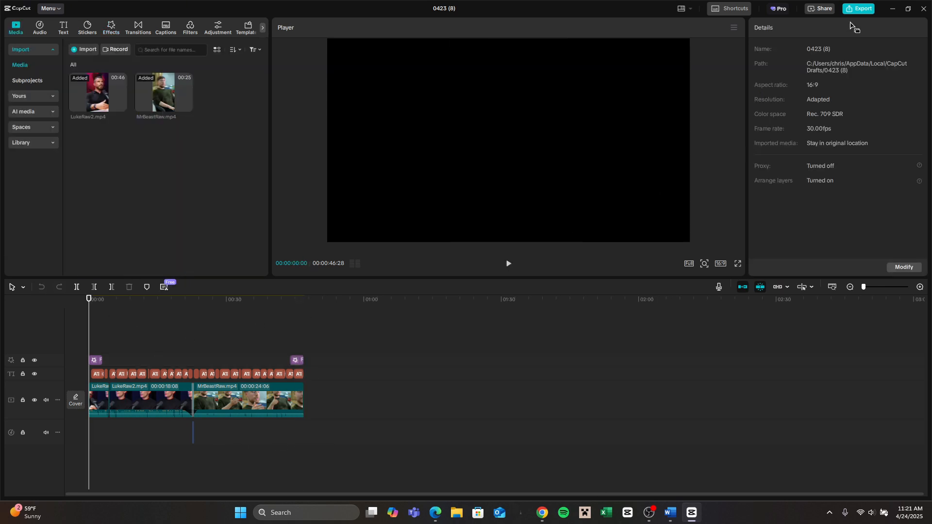
Step: Export the video as 0423 (8) in mp4 format at 1080P and 30fps, with the H.264 codec and recommended bit rate
{"action": "left_click", "coordinate": [859, 8]}
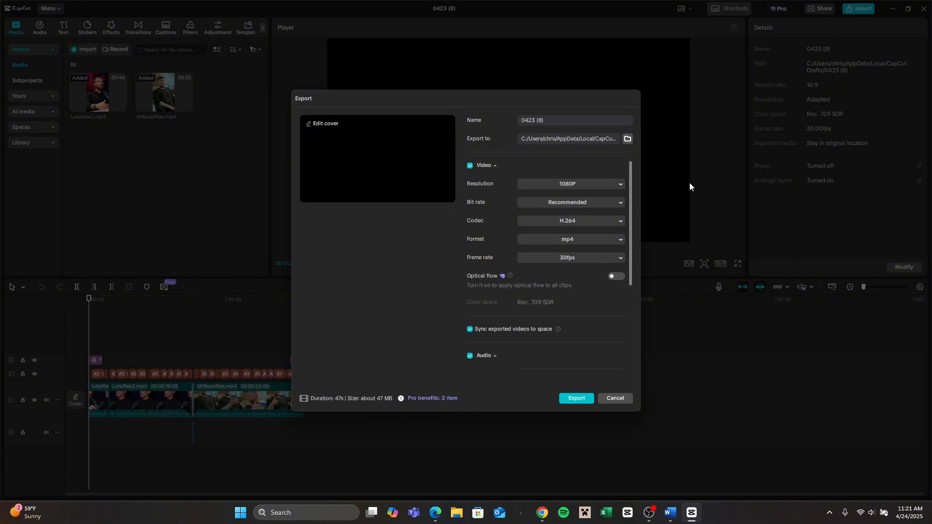
{"action": "left_click", "coordinate": [569, 186]}
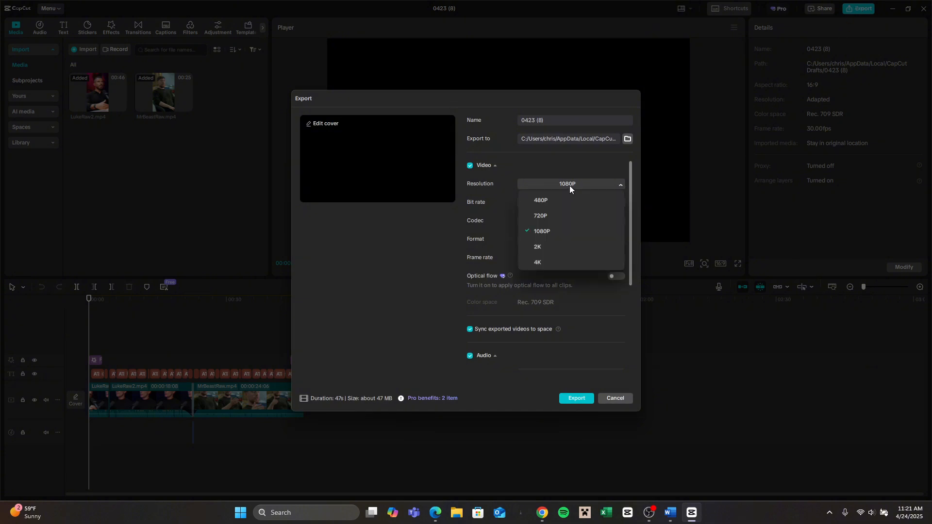
{"action": "left_click", "coordinate": [569, 185]}
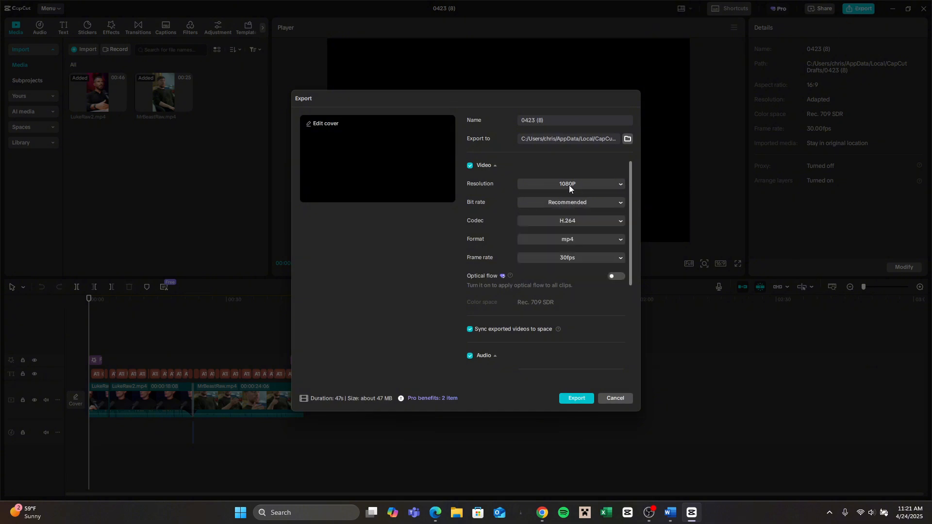
{"action": "left_click", "coordinate": [570, 258]}
{"action": "left_click", "coordinate": [570, 259]}
{"action": "left_click", "coordinate": [578, 399]}
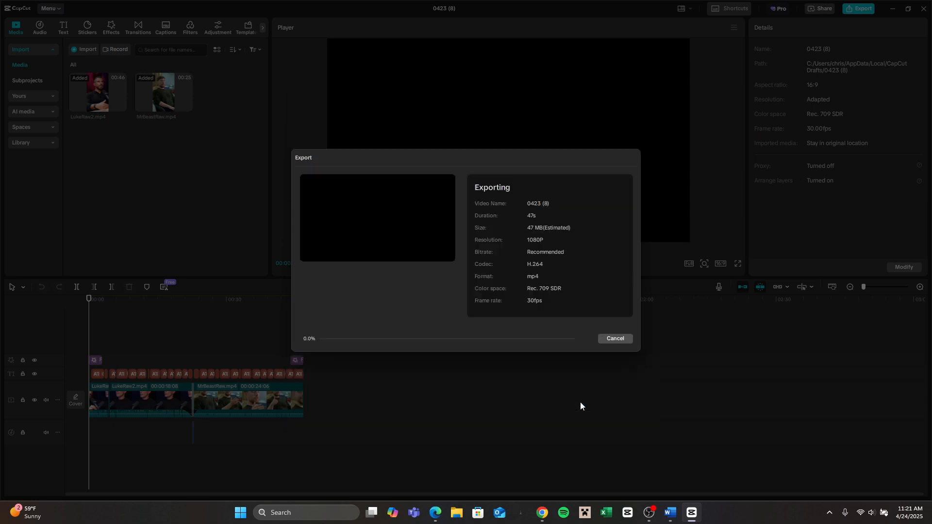